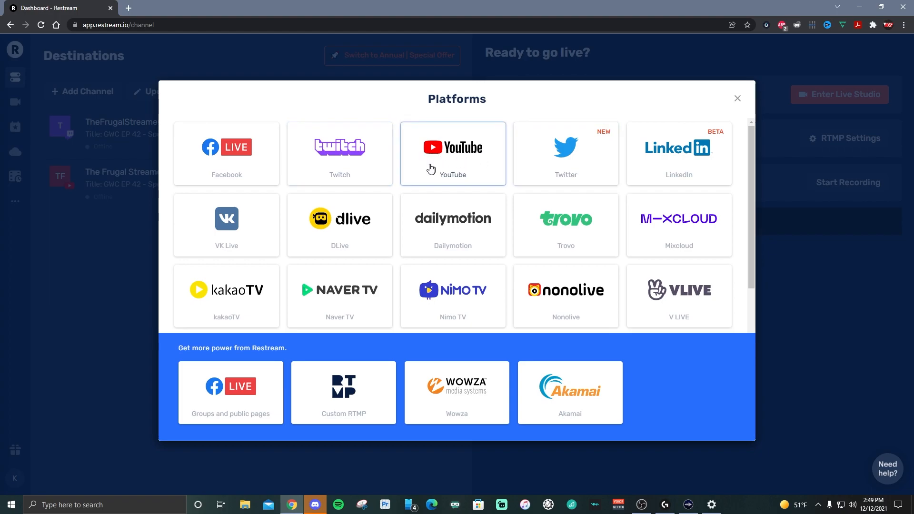
# View the Twitch connection option among the available streaming platforms and close it without connecting.
pyautogui.click(343, 176)
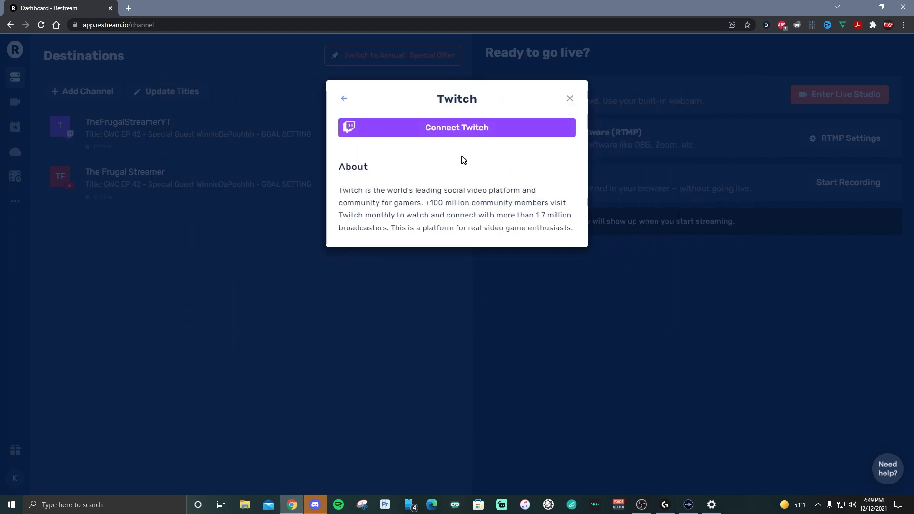
pyautogui.click(570, 100)
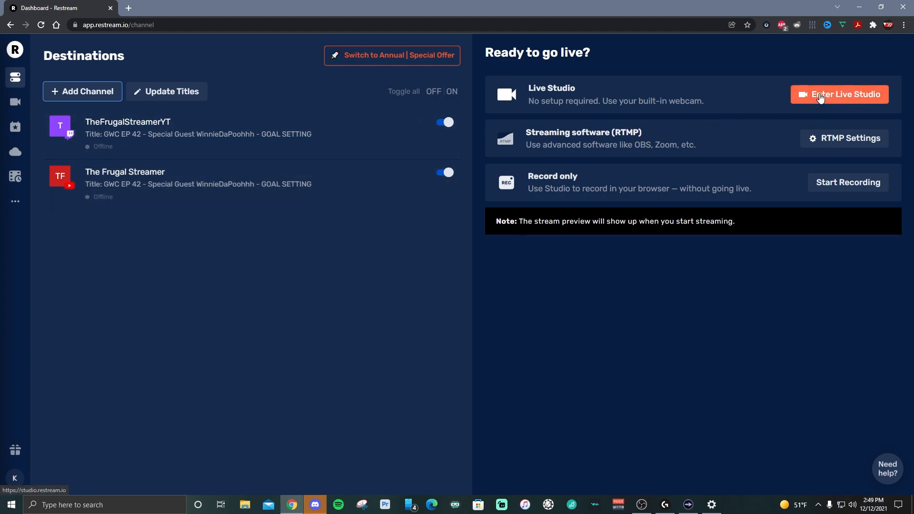
# Enter the Live Studio, replace the display name with the host's first name, and join the stream.
pyautogui.click(819, 95)
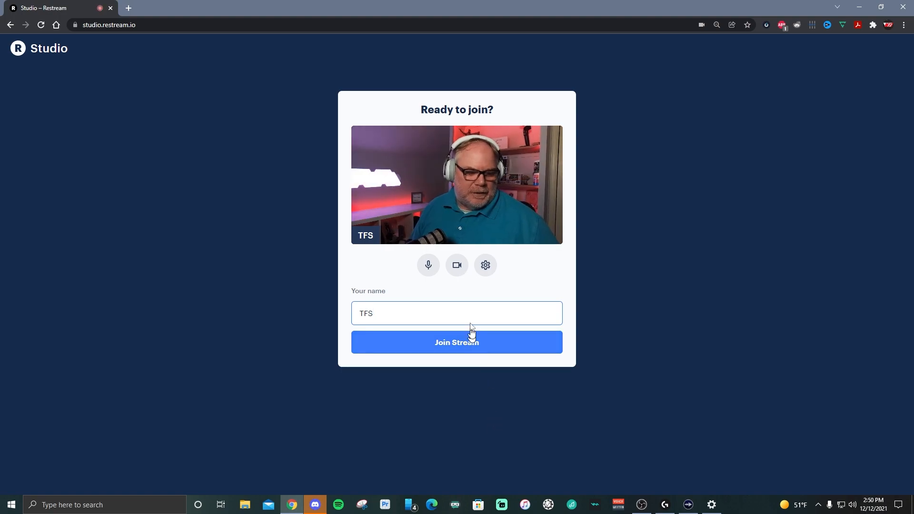
pyautogui.moveTo(402, 317); pyautogui.dragTo(331, 316)
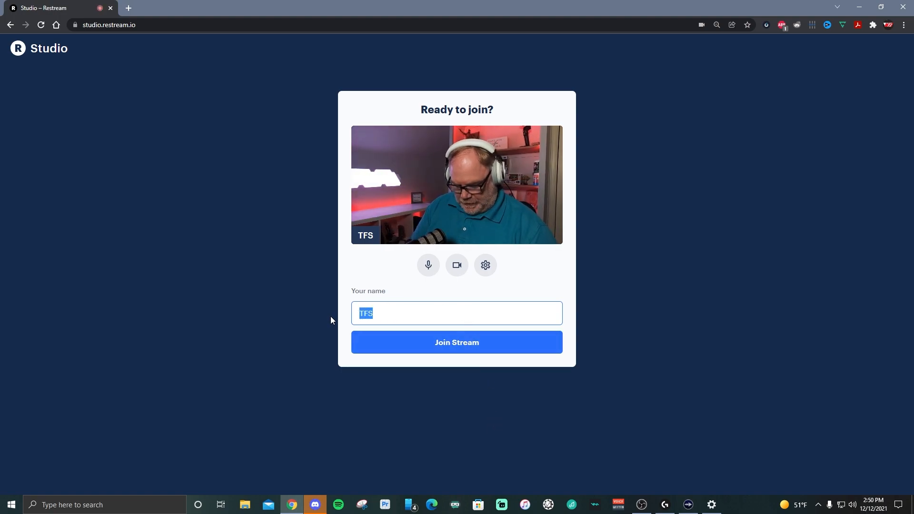
pyautogui.write('Paul')
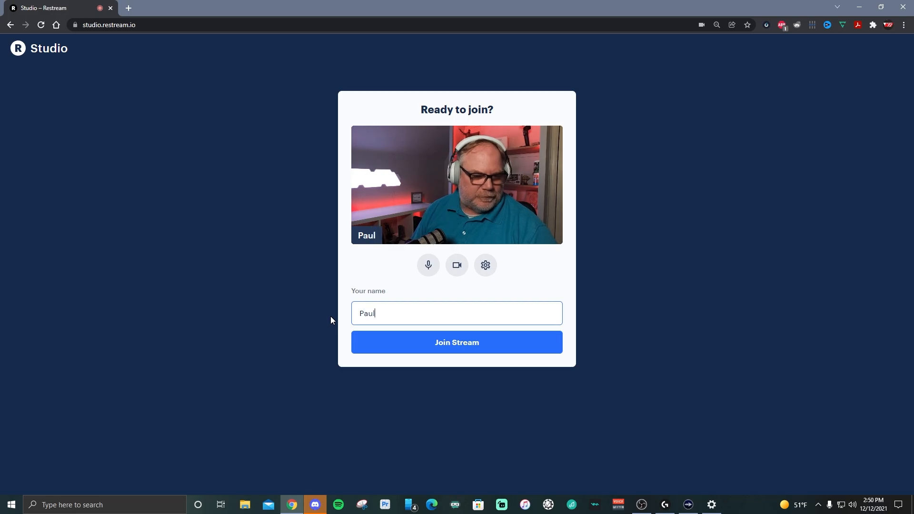
pyautogui.click(529, 338)
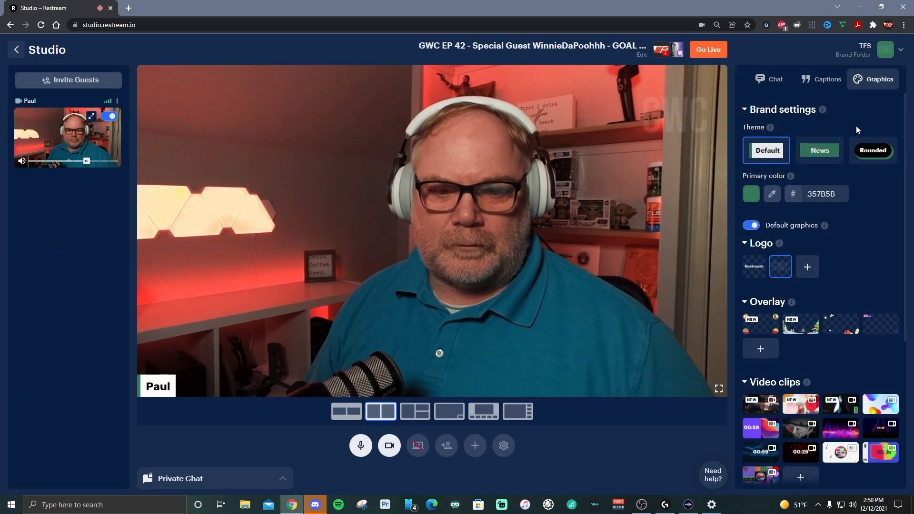
# Try the chat overlay on the stream preview by switching it on and back off.
pyautogui.click(777, 86)
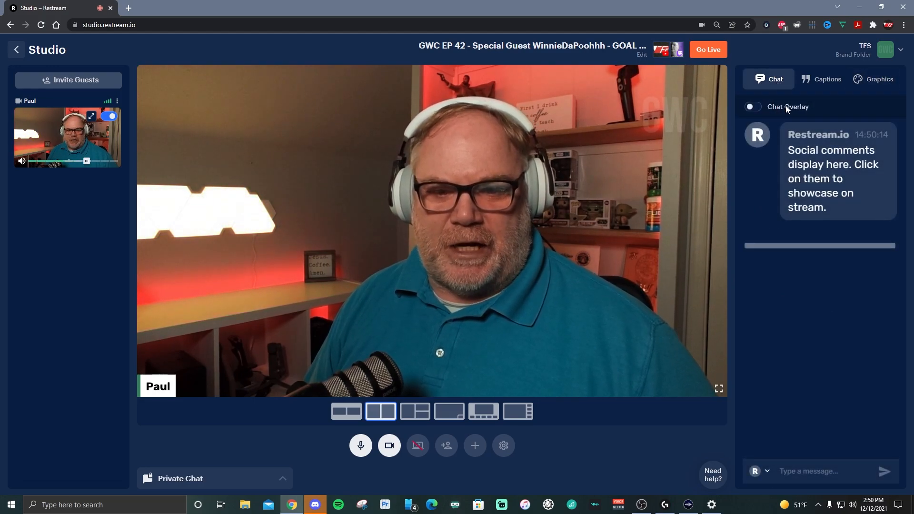
pyautogui.click(757, 108)
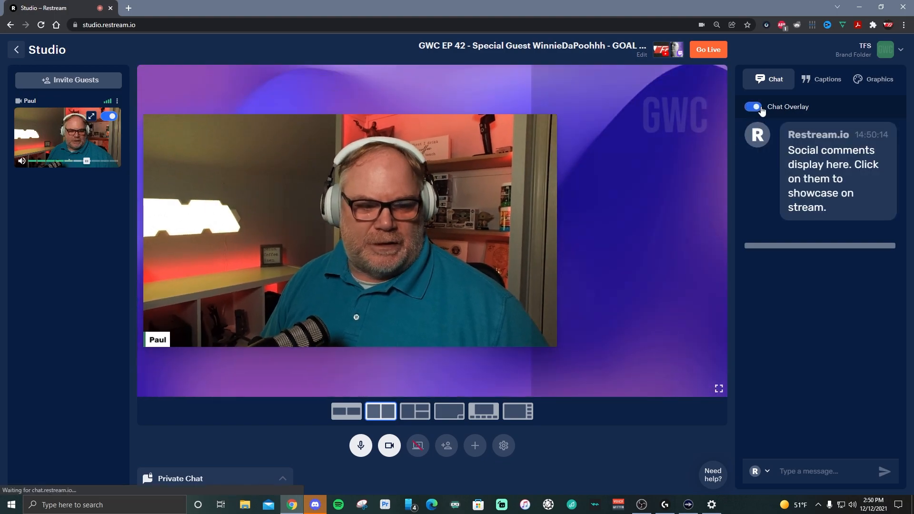
pyautogui.click(752, 108)
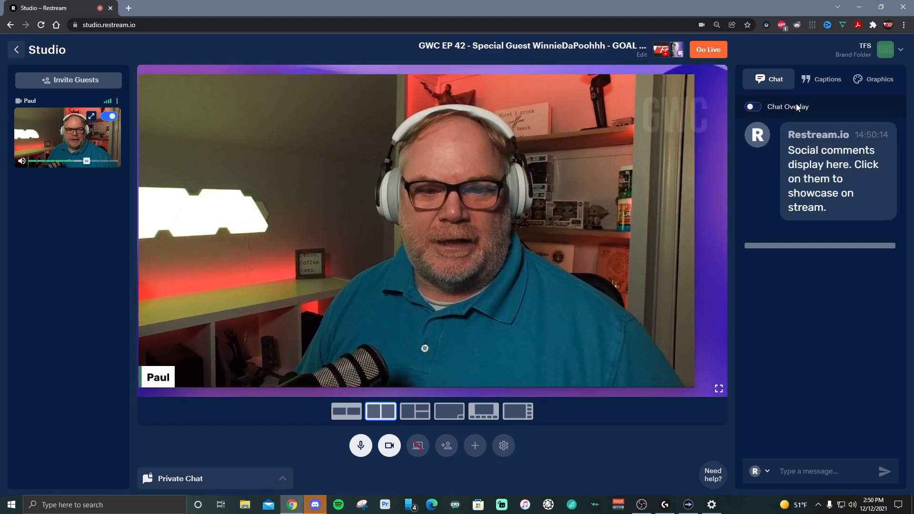
# Show the "Q and A" caption on the stream and hide it again.
pyautogui.click(817, 85)
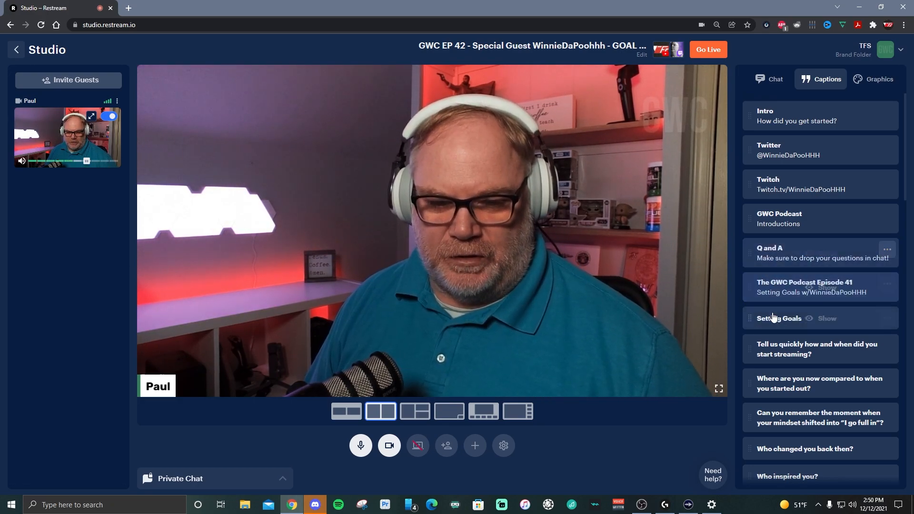
pyautogui.click(783, 255)
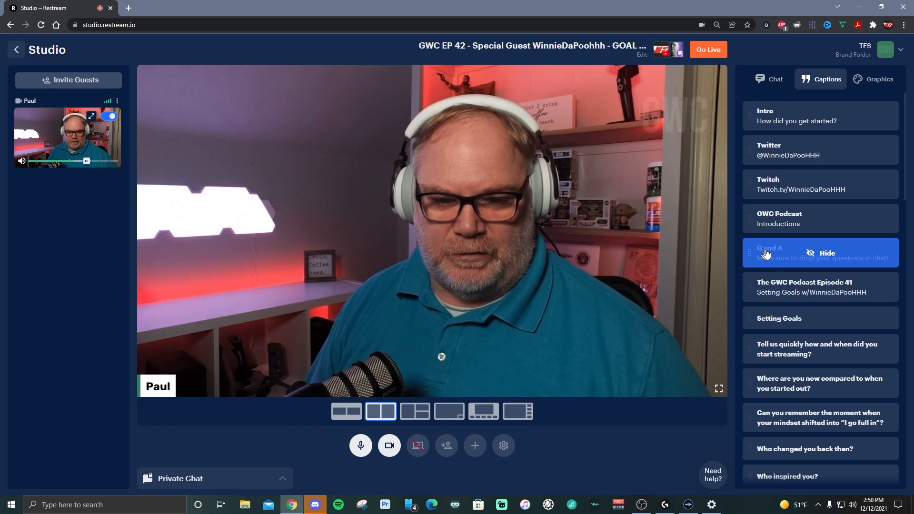
pyautogui.click(788, 257)
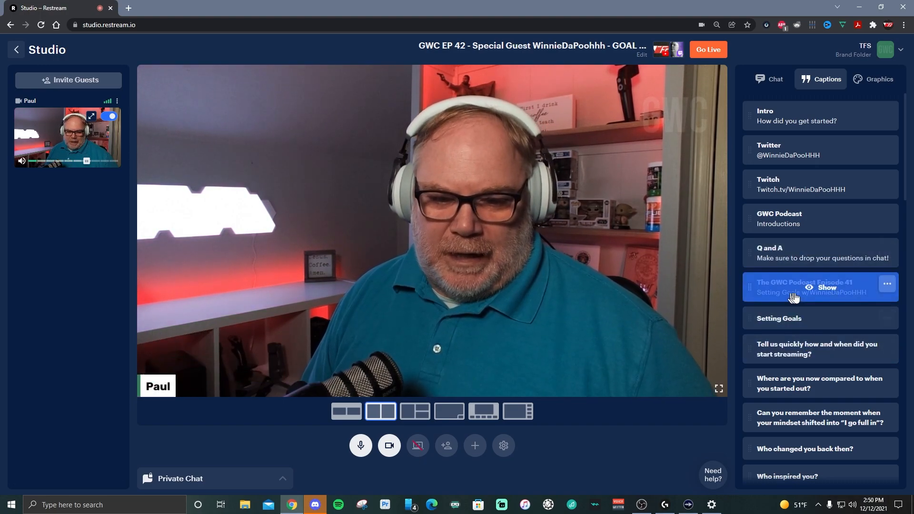
# Add a new caption with the primary text "What is your favorite color?" at the end of the captions list.
pyautogui.scroll(-3, 793, 298)
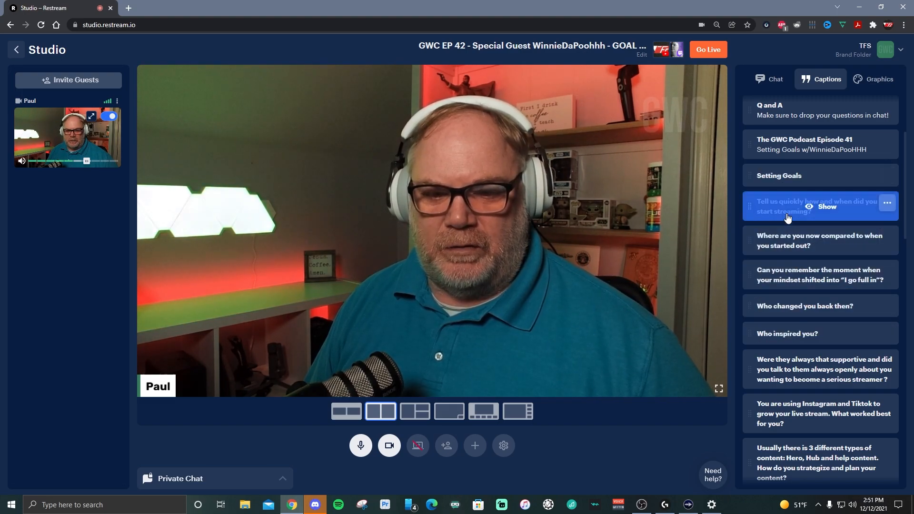
pyautogui.scroll(-7, 788, 216)
pyautogui.scroll(-15, 791, 260)
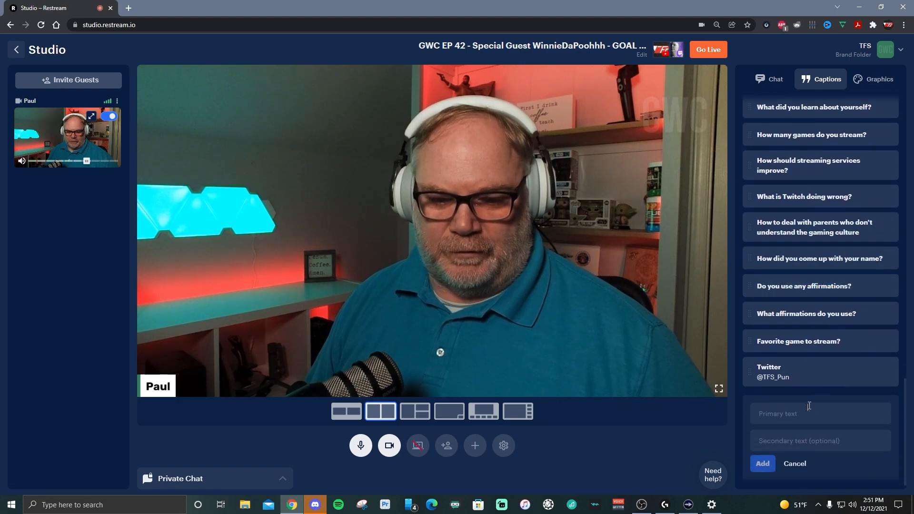
pyautogui.click(802, 409)
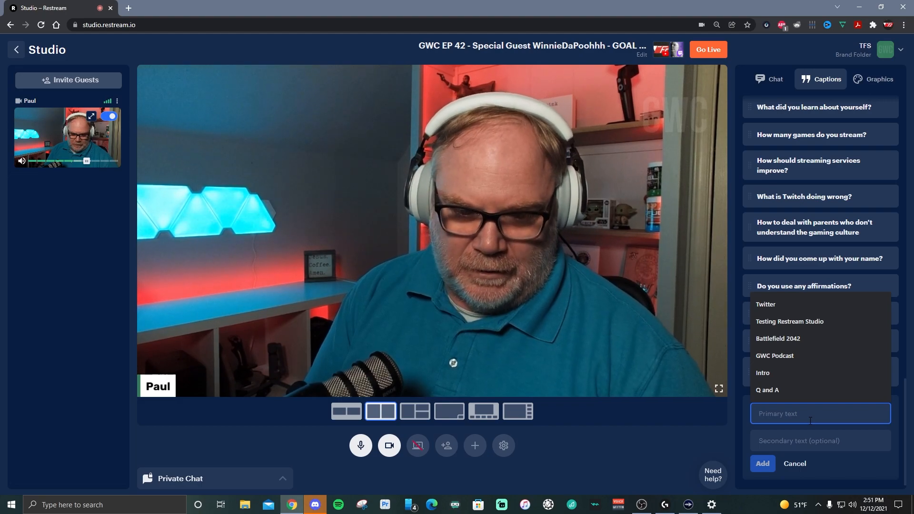
pyautogui.write('What is your fa')
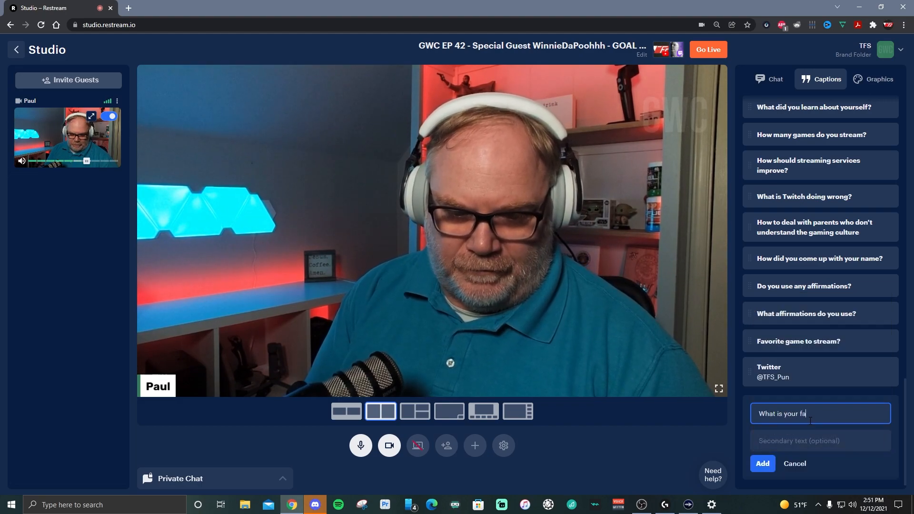
pyautogui.write('vorite color?')
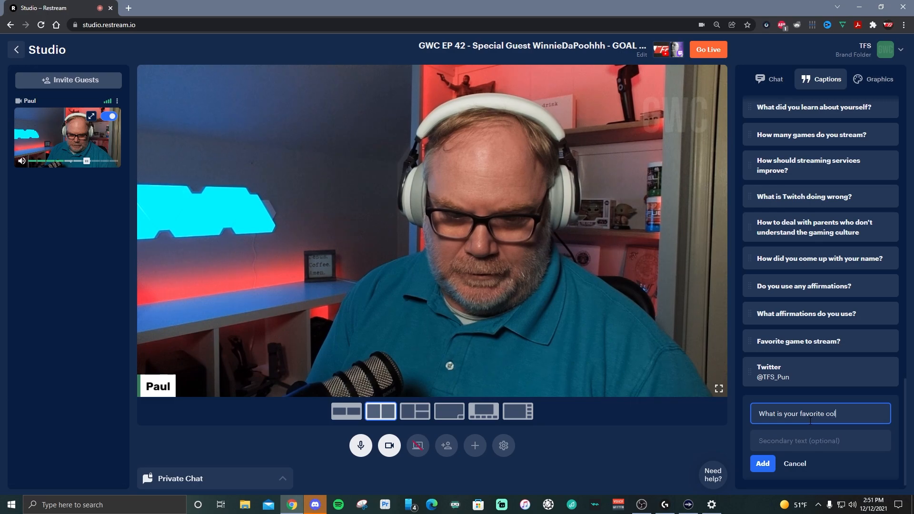
pyautogui.press('Return')
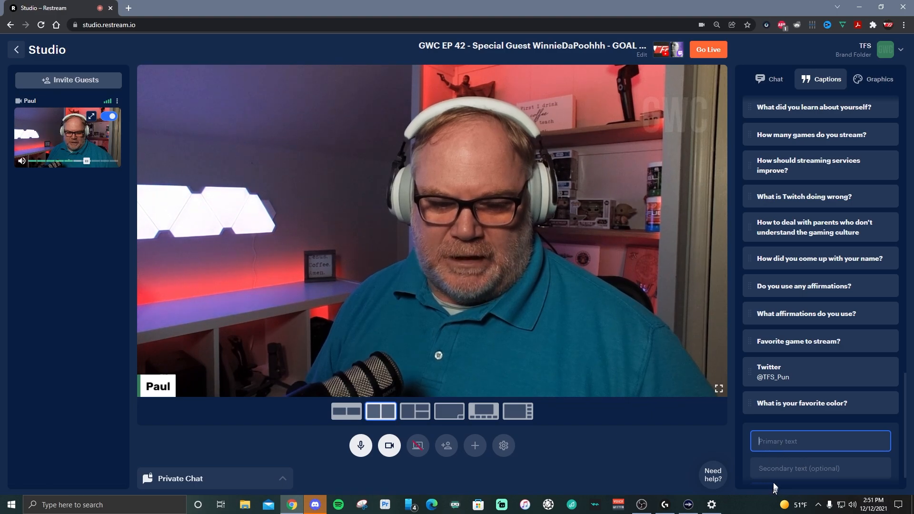
# Show the last Twitter handle caption in the list on the stream and hide it again.
pyautogui.moveTo(781, 370)
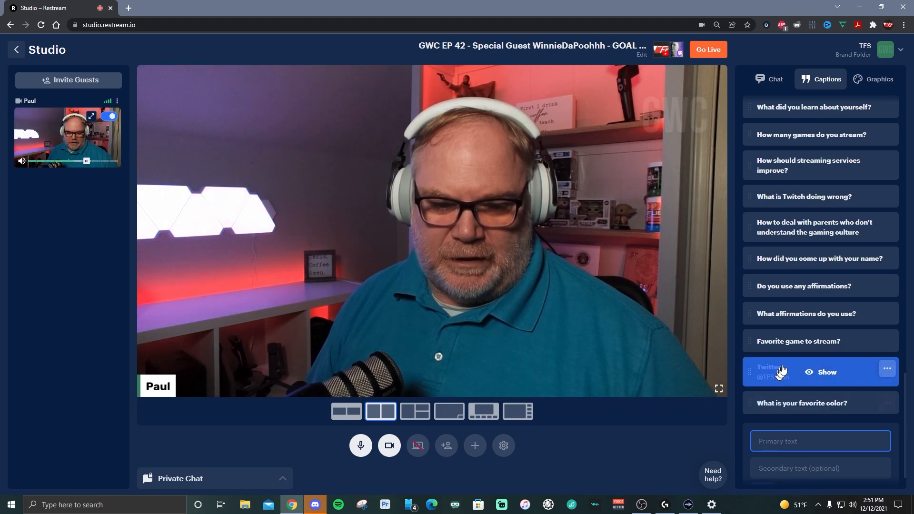
pyautogui.click(822, 373)
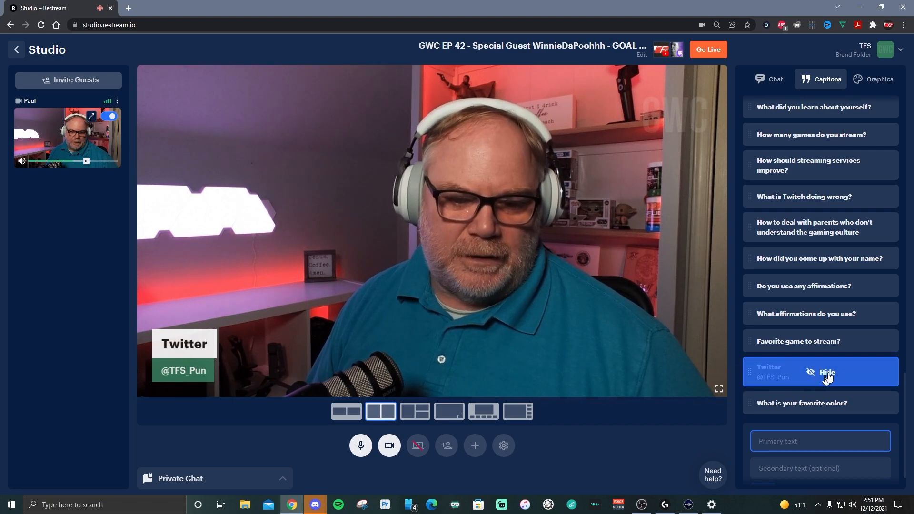
pyautogui.click(828, 376)
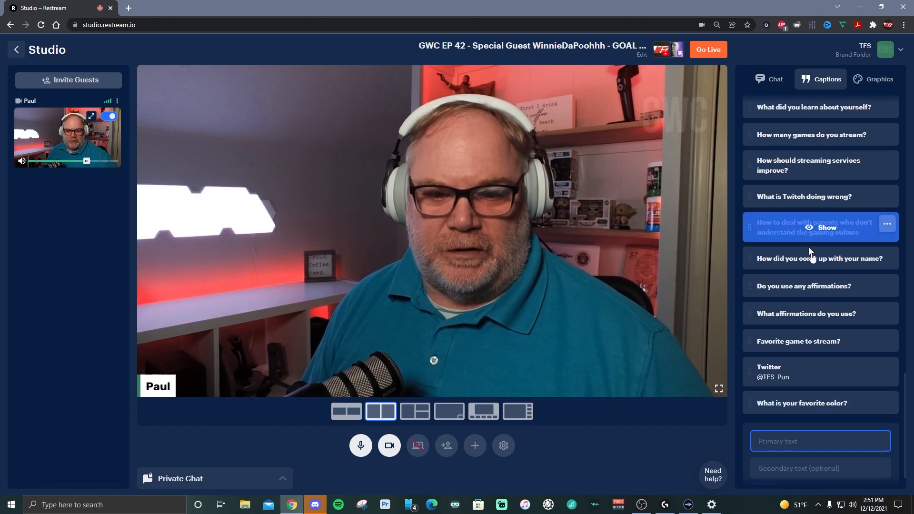
pyautogui.scroll(-1, 826, 319)
pyautogui.scroll(12, 826, 319)
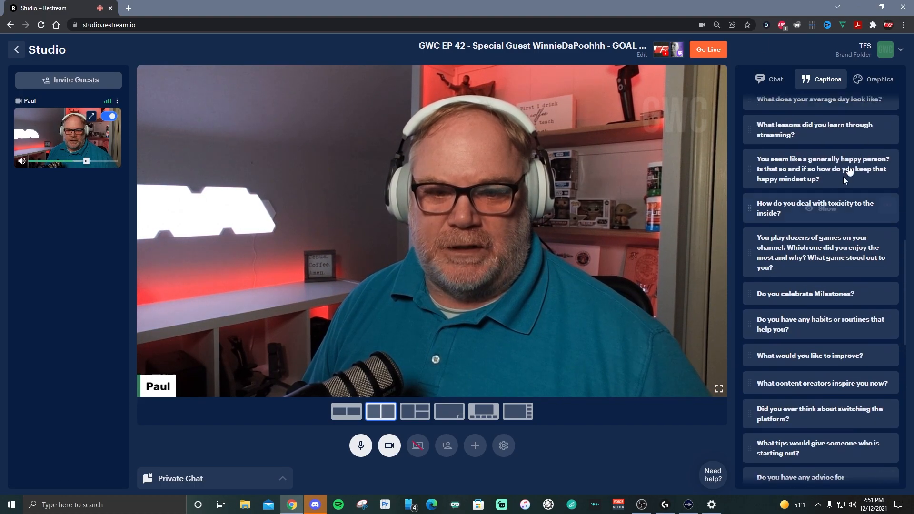
pyautogui.scroll(6, 815, 153)
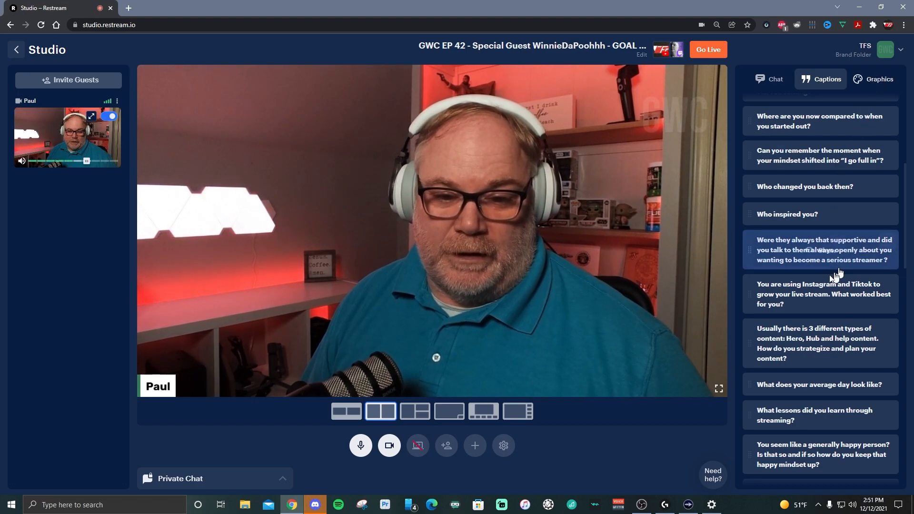
pyautogui.scroll(5, 826, 257)
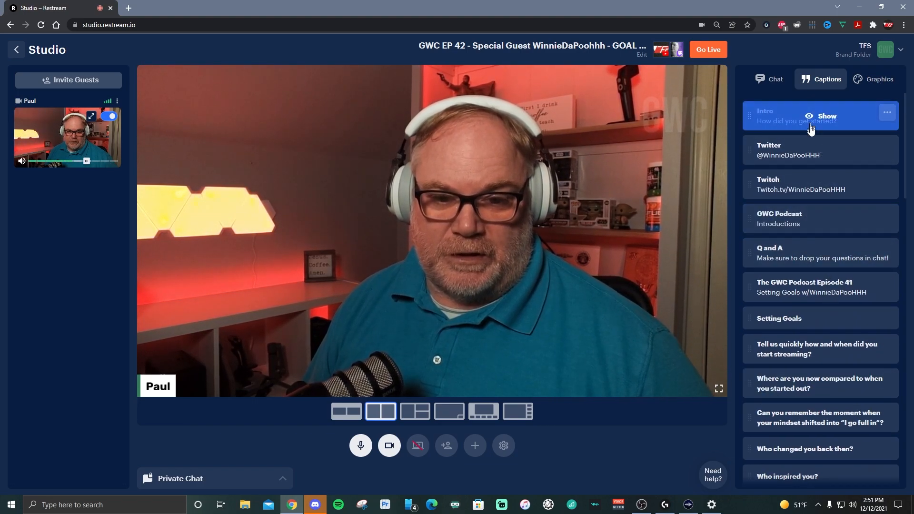
# Set the brand's primary color to the yellow FECF40 preset and apply the Rounded theme.
pyautogui.click(871, 81)
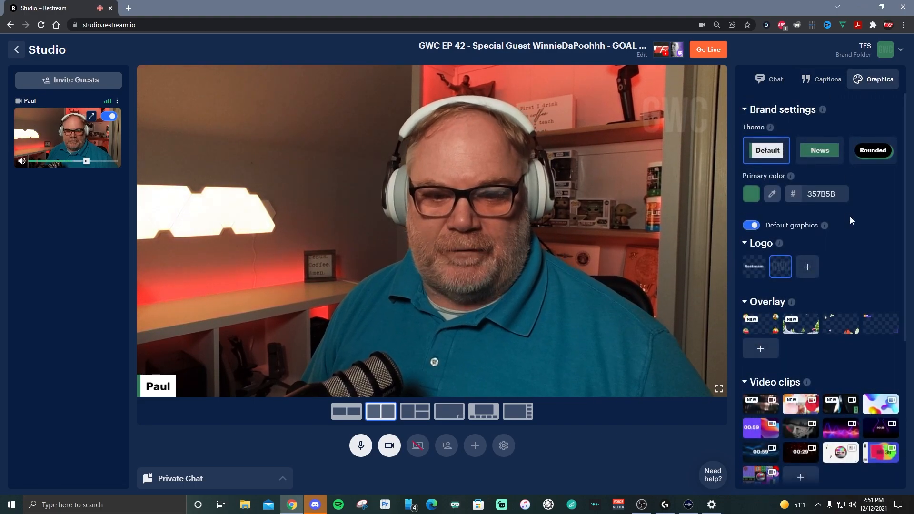
pyautogui.click(773, 199)
pyautogui.click(773, 206)
pyautogui.click(756, 199)
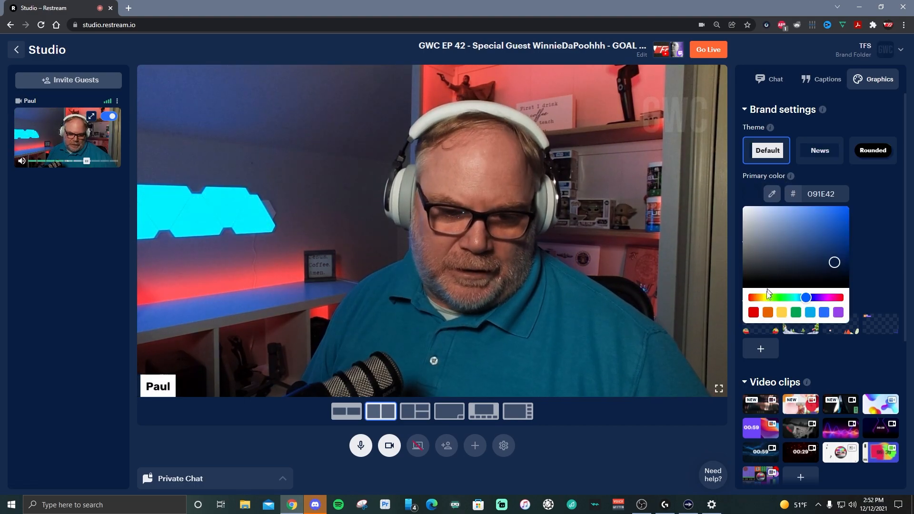
pyautogui.click(782, 314)
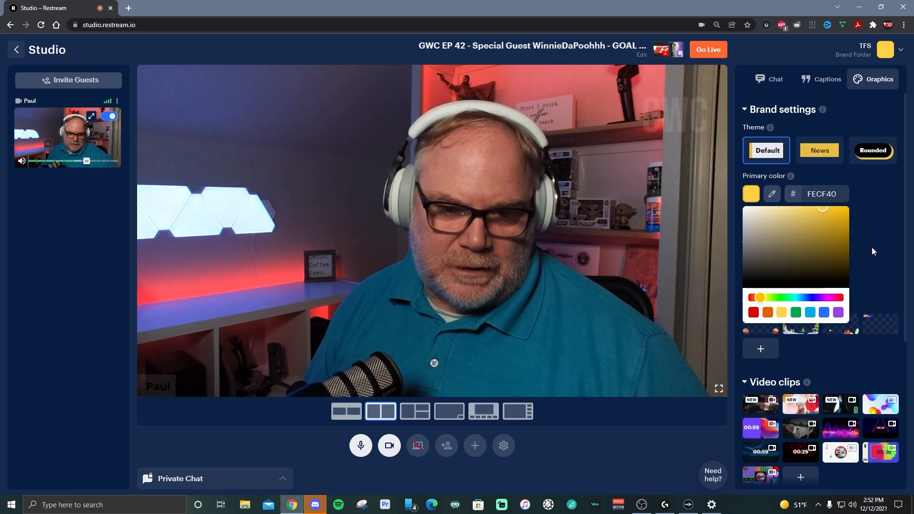
pyautogui.click(872, 247)
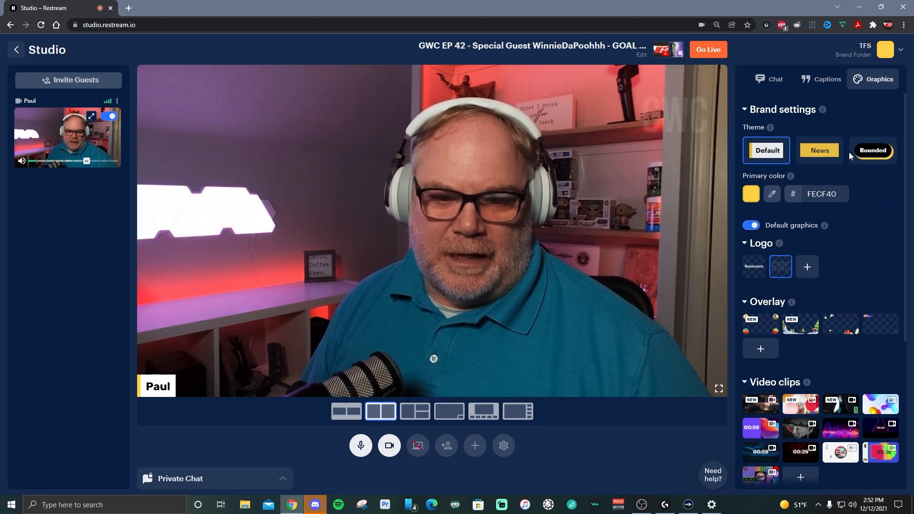
pyautogui.click(864, 155)
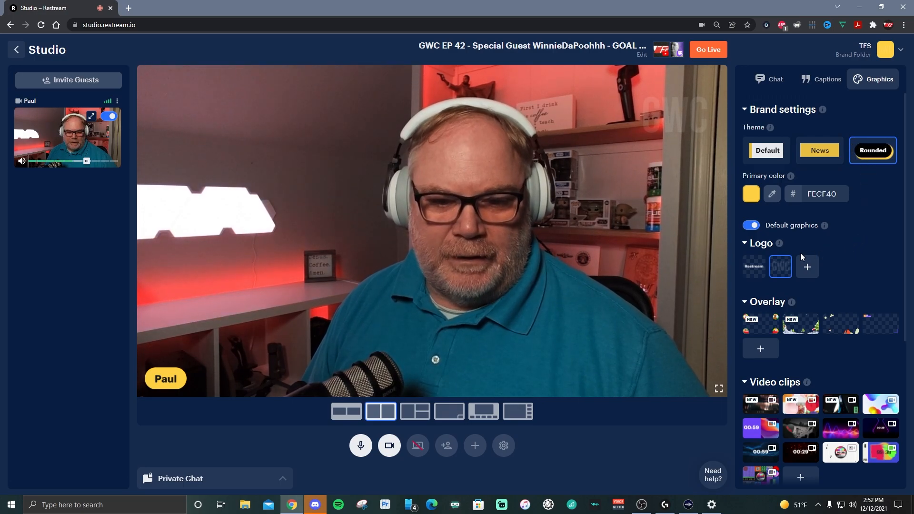
# Toggle the watermark.png logo off and on, and try the Restream logo.
pyautogui.scroll(-1, 849, 248)
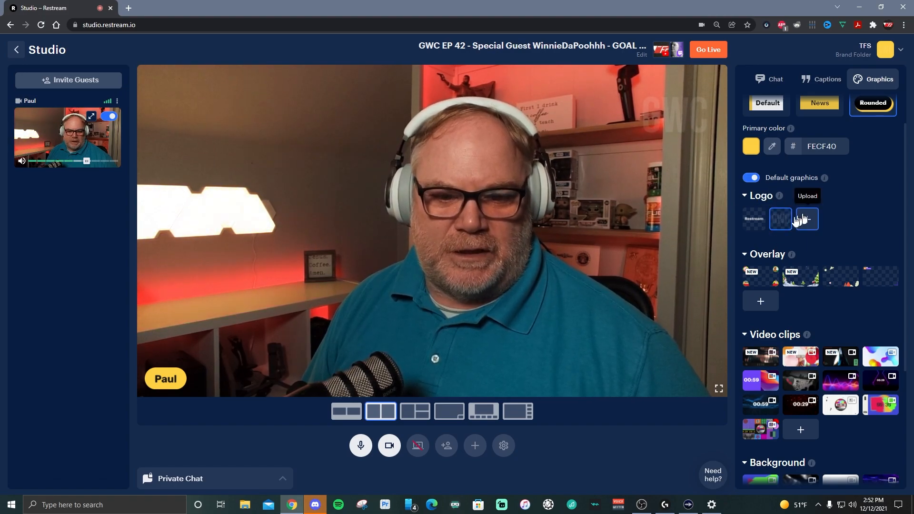
pyautogui.click(780, 222)
pyautogui.click(779, 223)
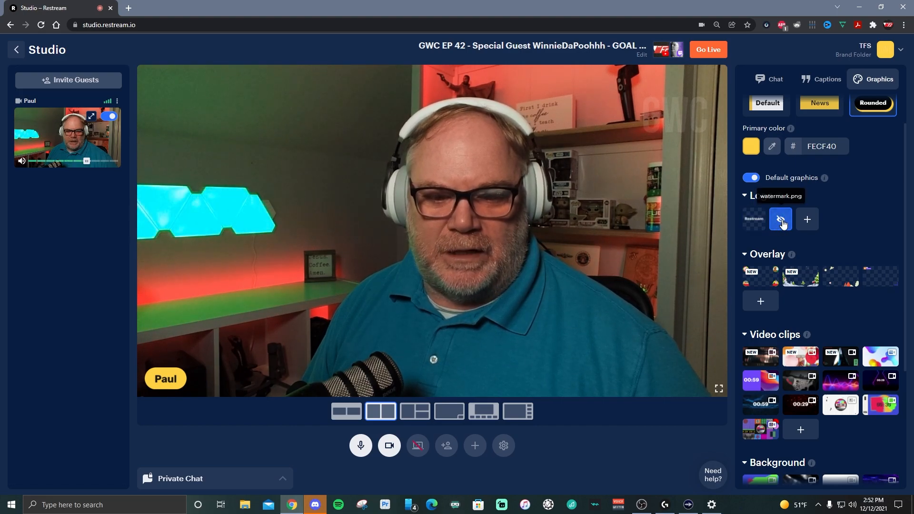
pyautogui.click(752, 221)
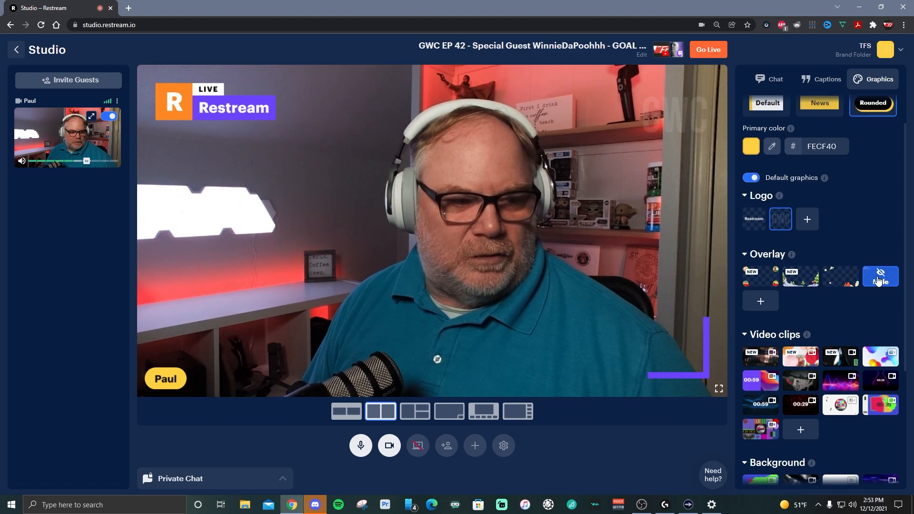
# Hide the Restream Live overlay, and show and hide the overlay with the flying saucer and clouds.
pyautogui.click(879, 281)
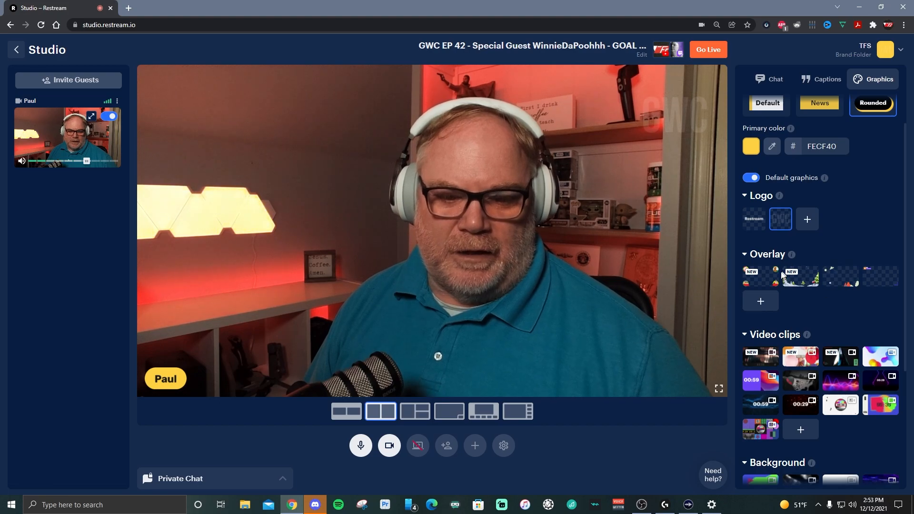
pyautogui.click(840, 278)
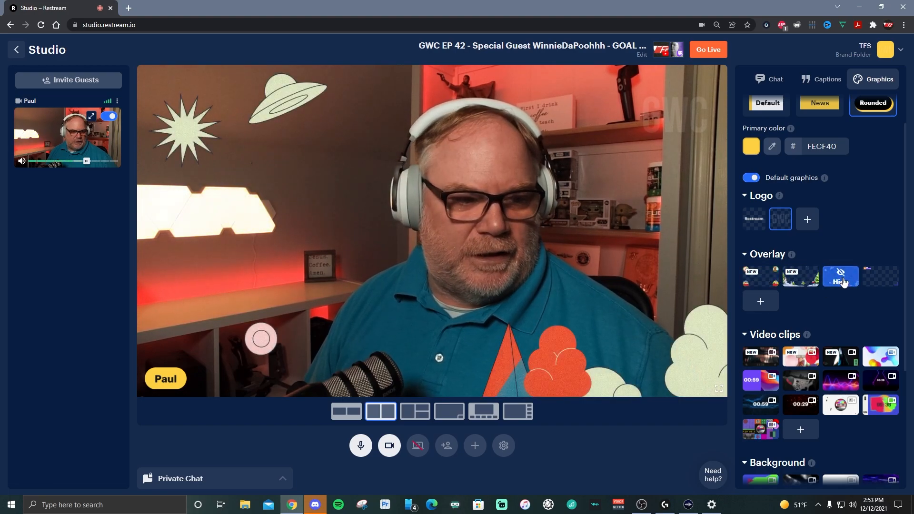
pyautogui.click(842, 282)
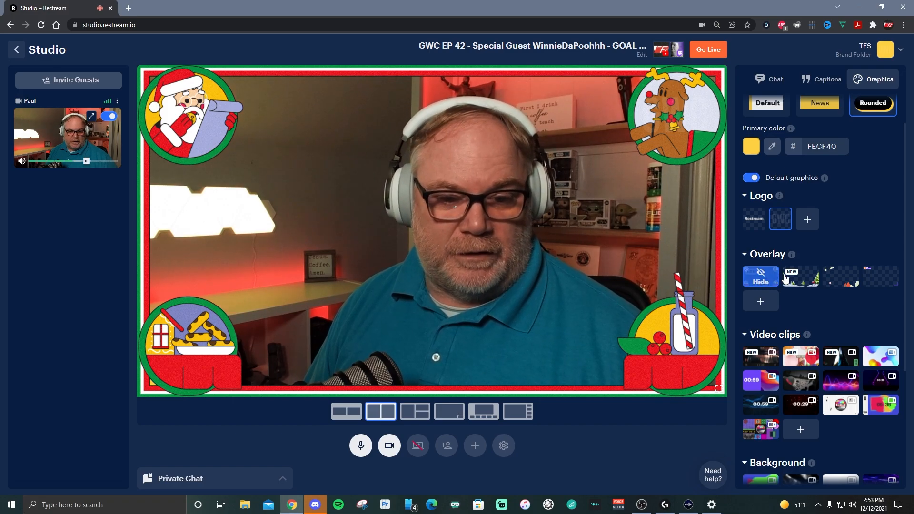
# Hide the Santa and reindeer overlay and check the information note and upload option for video clips.
pyautogui.click(760, 281)
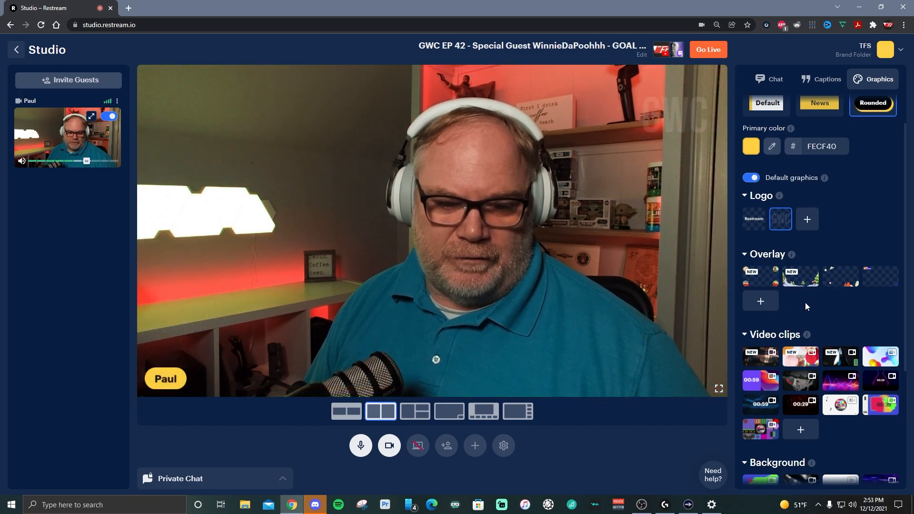
pyautogui.scroll(-2, 805, 305)
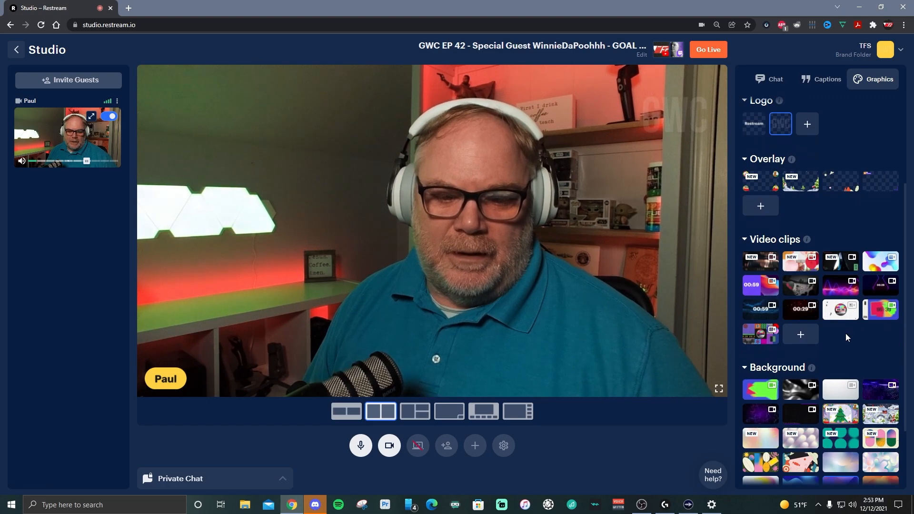
pyautogui.scroll(-2, 846, 336)
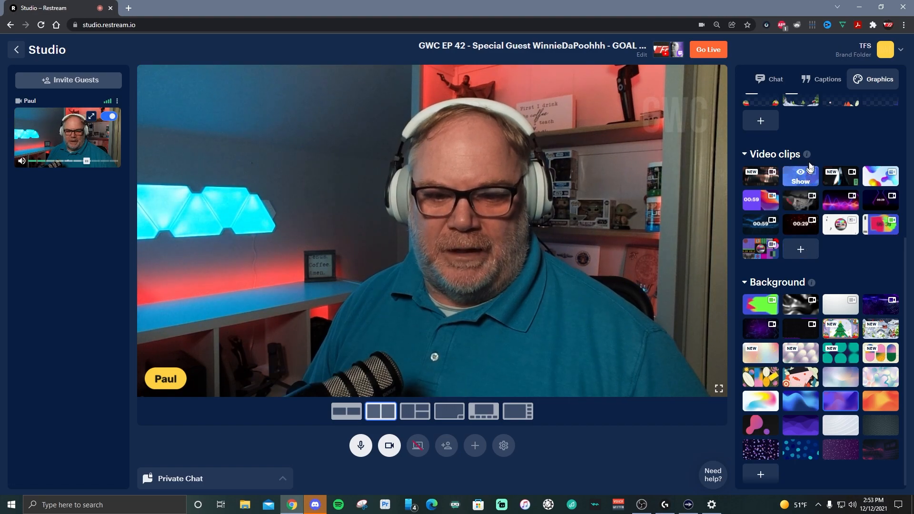
pyautogui.moveTo(809, 155)
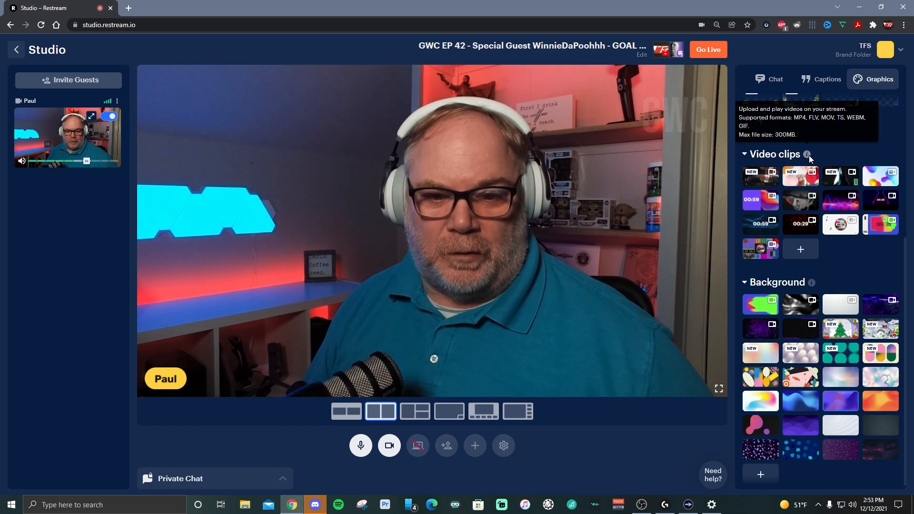
pyautogui.moveTo(809, 231)
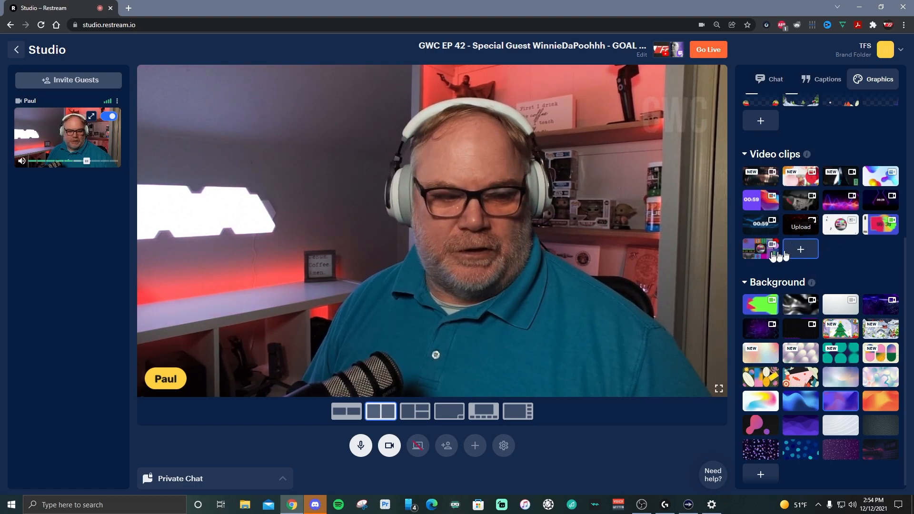
# Look over the source types that can be added to the stream, and close the chooser without adding one.
pyautogui.click(476, 450)
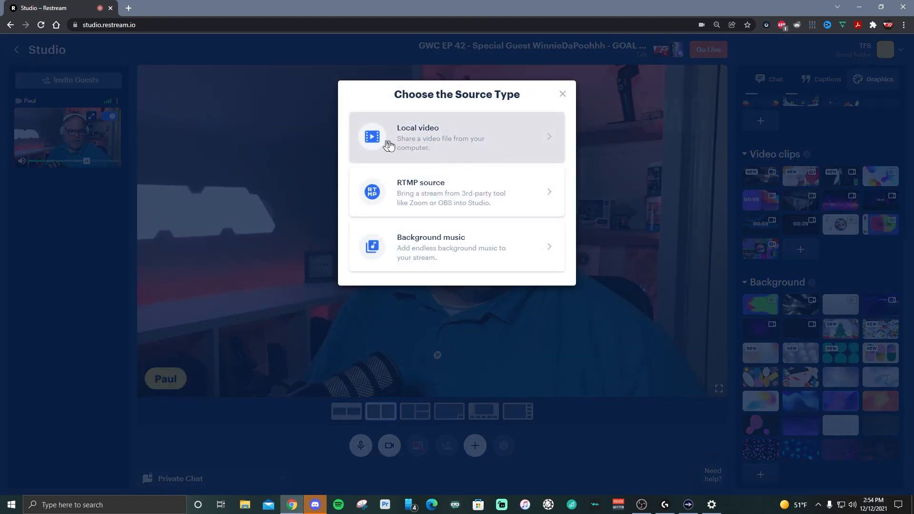
pyautogui.click(562, 95)
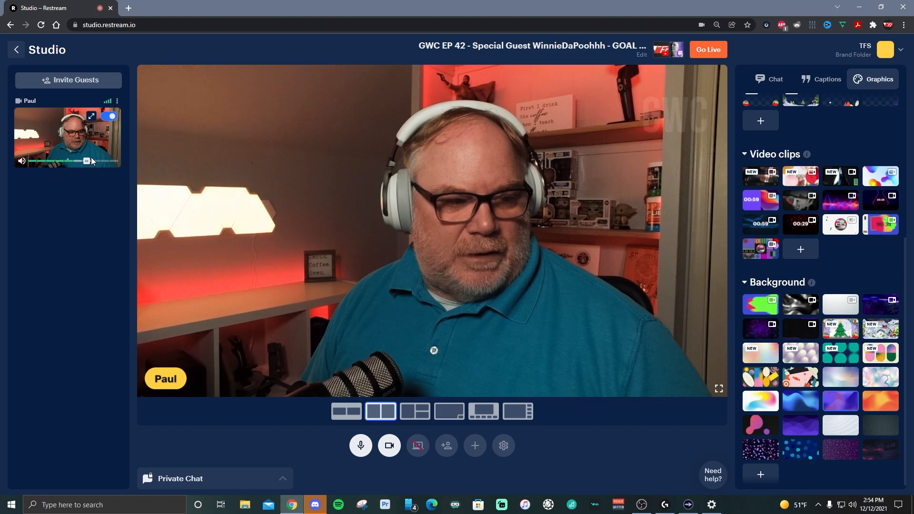
# Play the first countdown video clip on the stream and stop it again.
pyautogui.moveTo(768, 202)
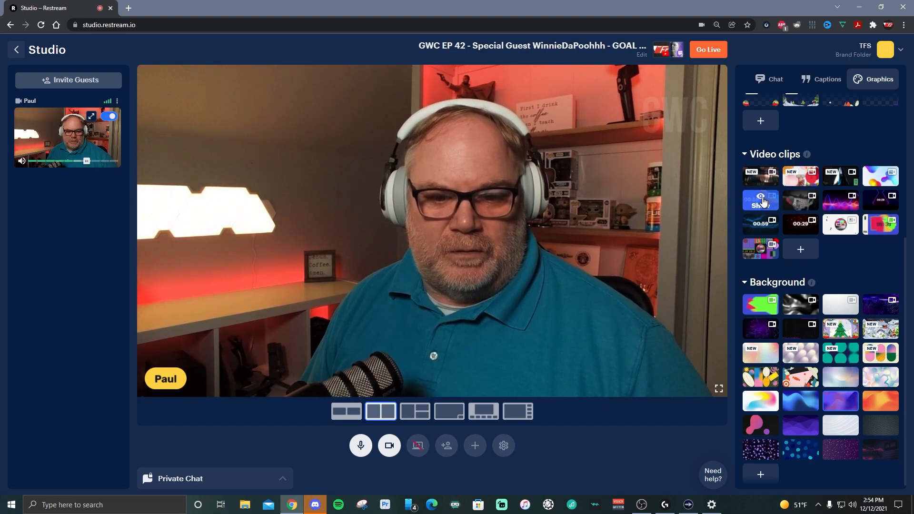
pyautogui.moveTo(763, 177)
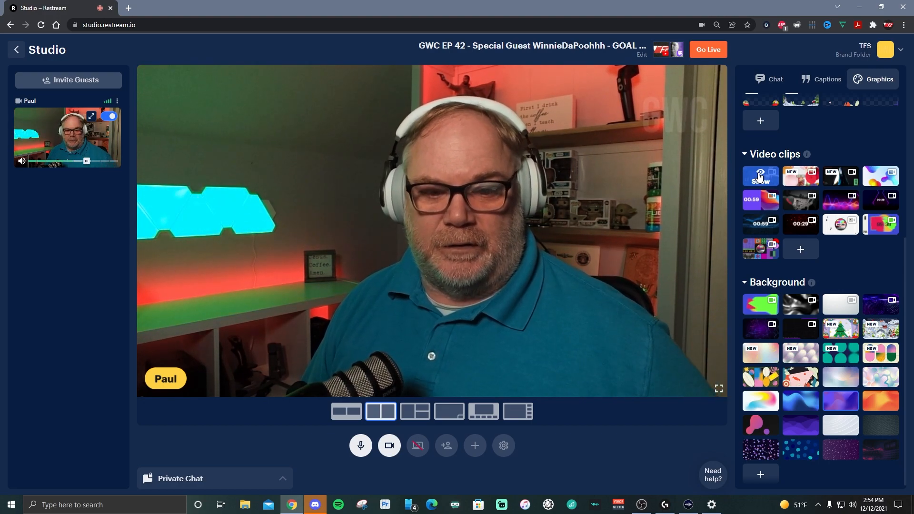
pyautogui.click(760, 177)
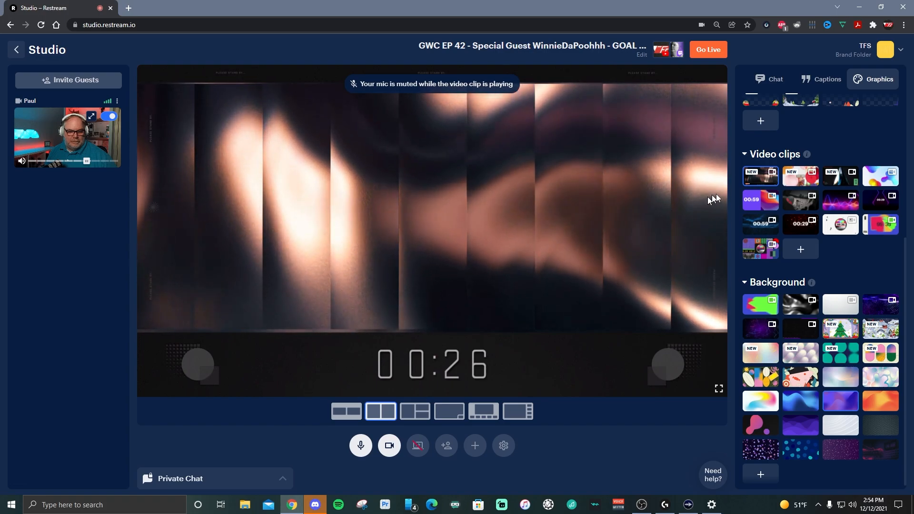
pyautogui.click(761, 179)
pyautogui.moveTo(760, 179)
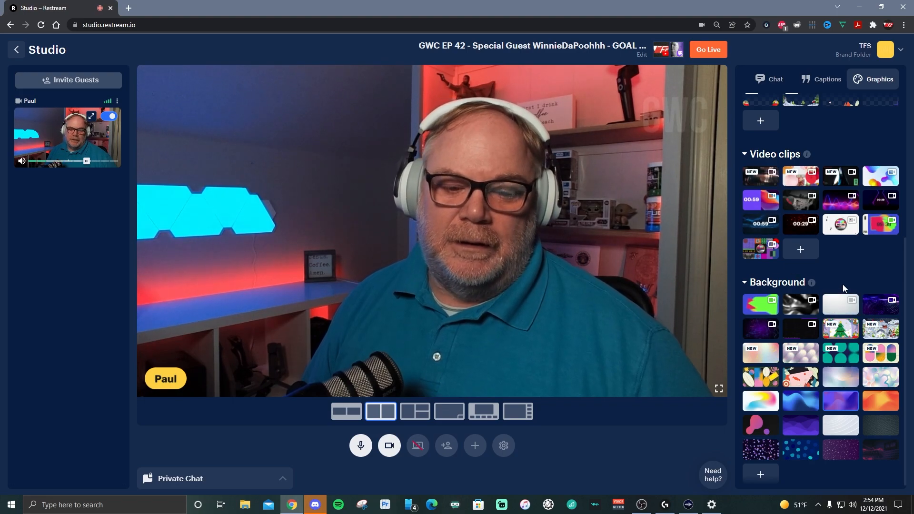
# Share the entire Screen 2 without system audio and show it on the stream alongside the camera.
pyautogui.moveTo(767, 304)
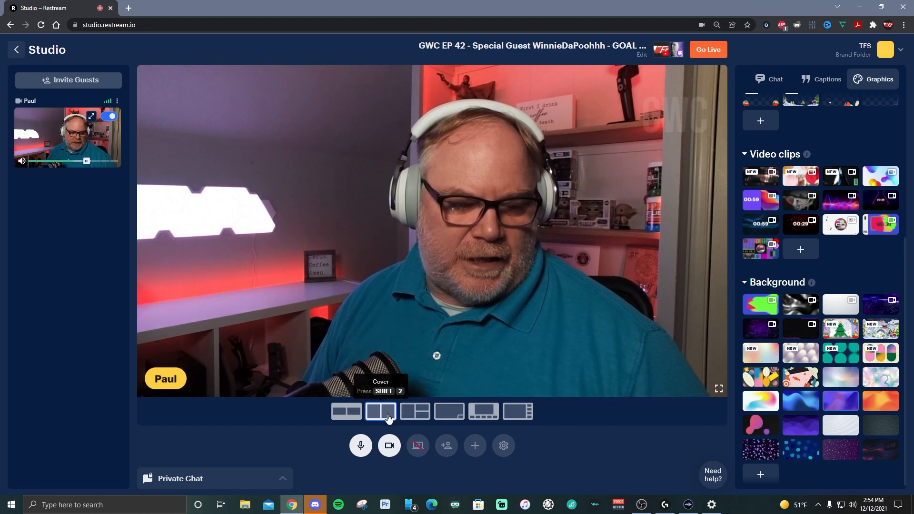
pyautogui.click(419, 446)
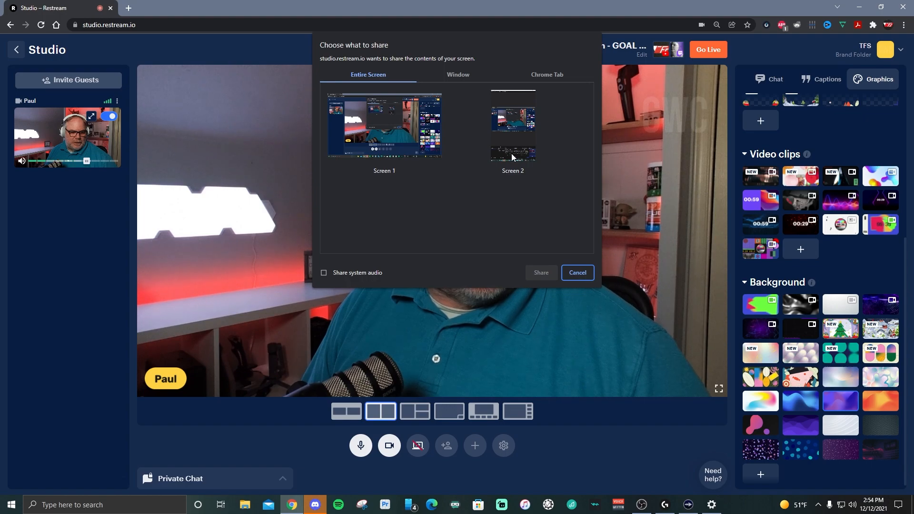
pyautogui.click(513, 123)
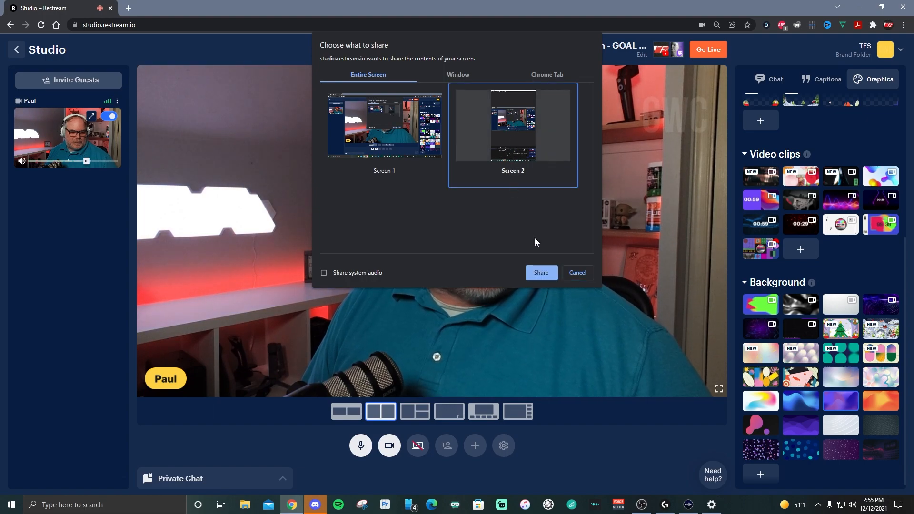
pyautogui.click(538, 270)
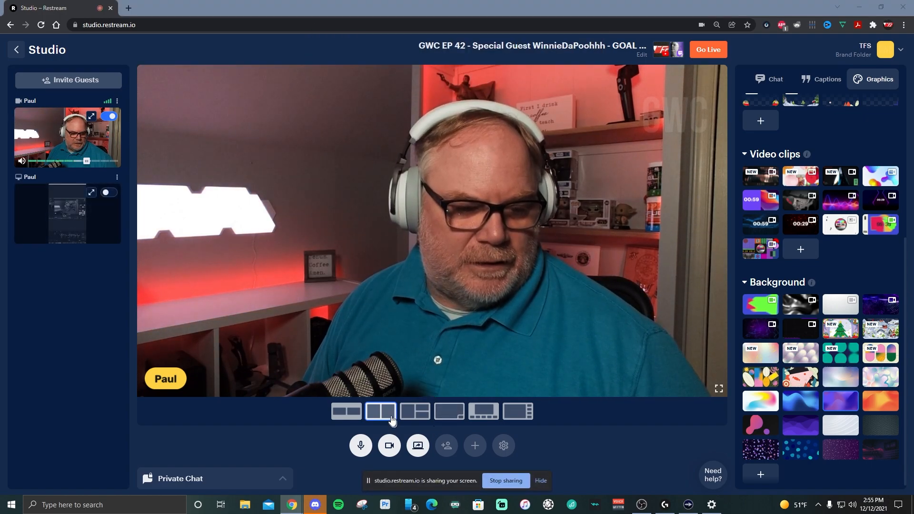
pyautogui.click(109, 193)
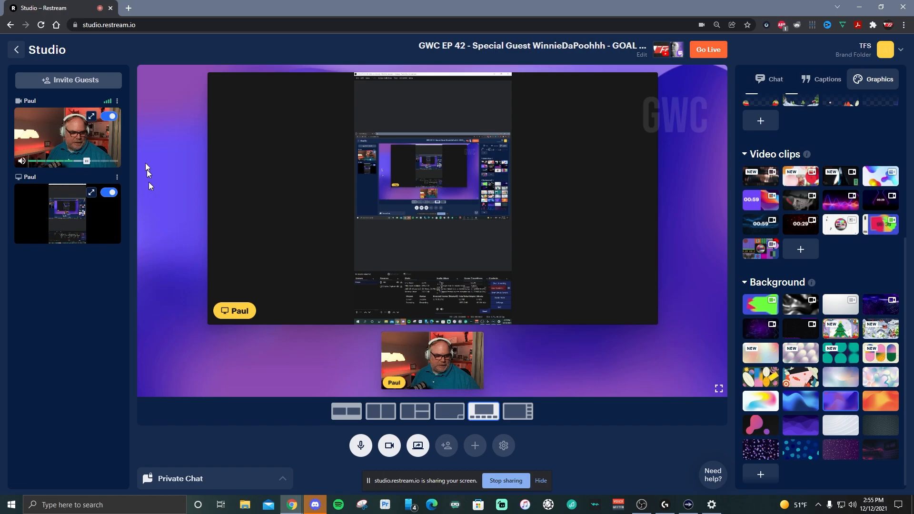
# Try the black-and-silver video background, and set the stream background to the purple dotted-wave video.
pyautogui.click(842, 406)
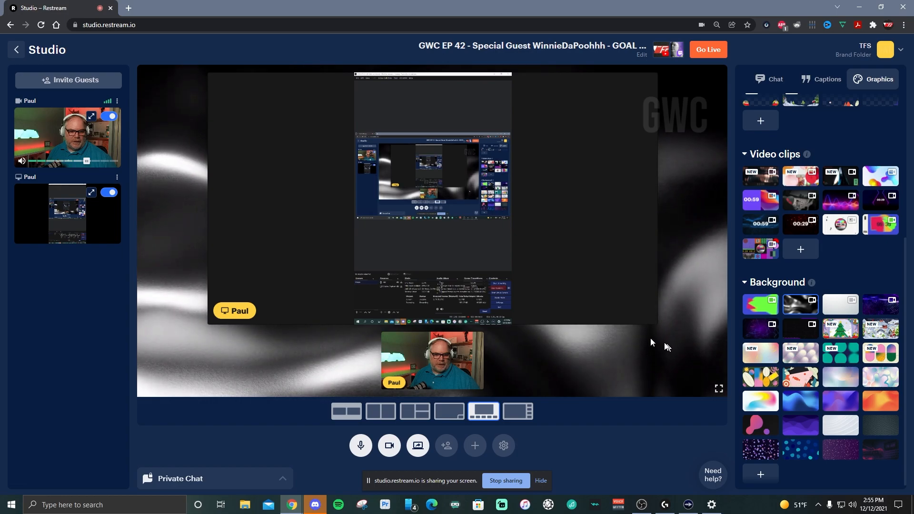
pyautogui.click(879, 310)
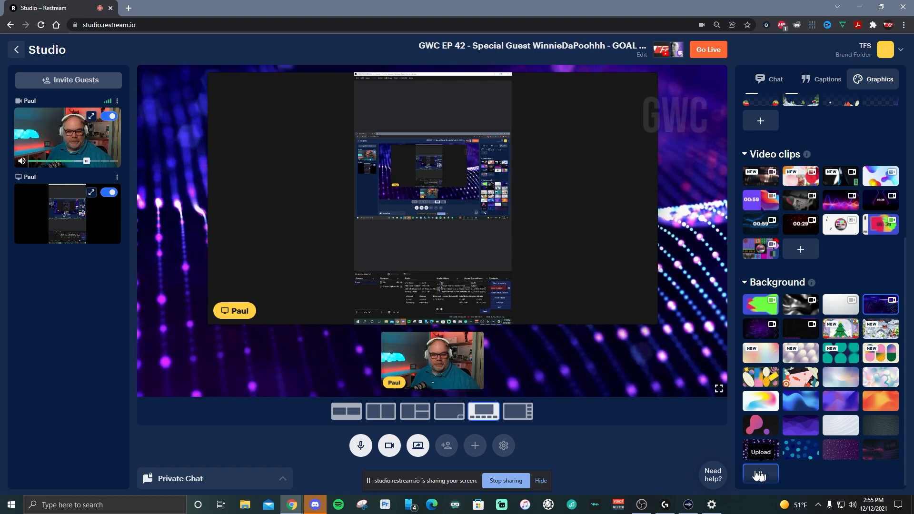
# Take the shared screen off the stream and stop the screen sharing.
pyautogui.click(109, 193)
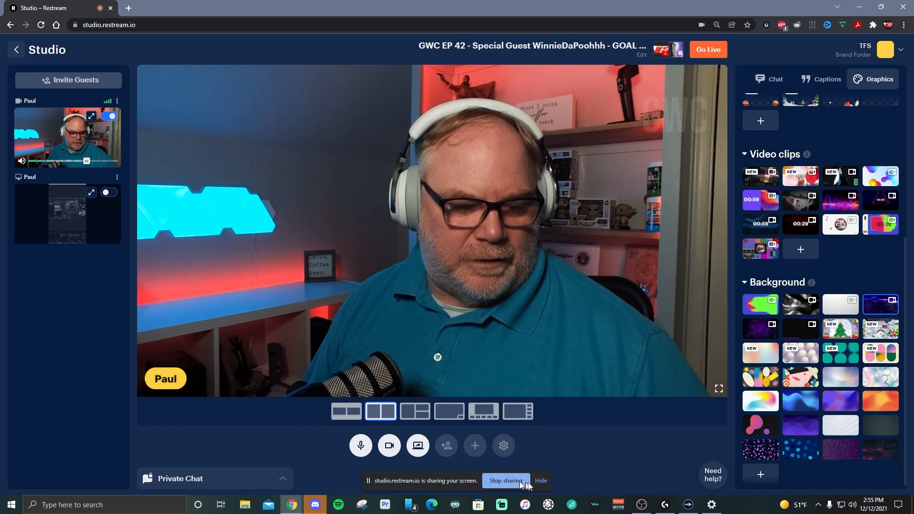
pyautogui.click(419, 446)
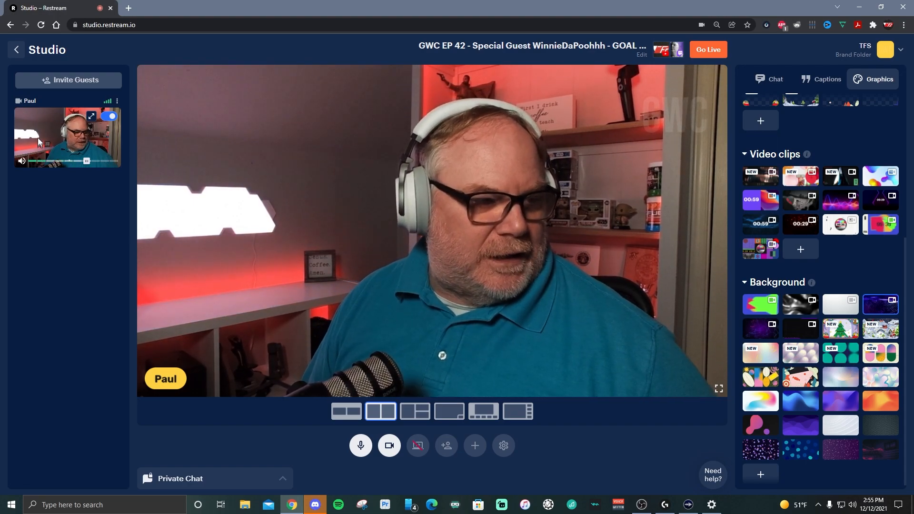
# Review the guest invitation link and the Restream Pairs option, and close the invitation.
pyautogui.click(92, 80)
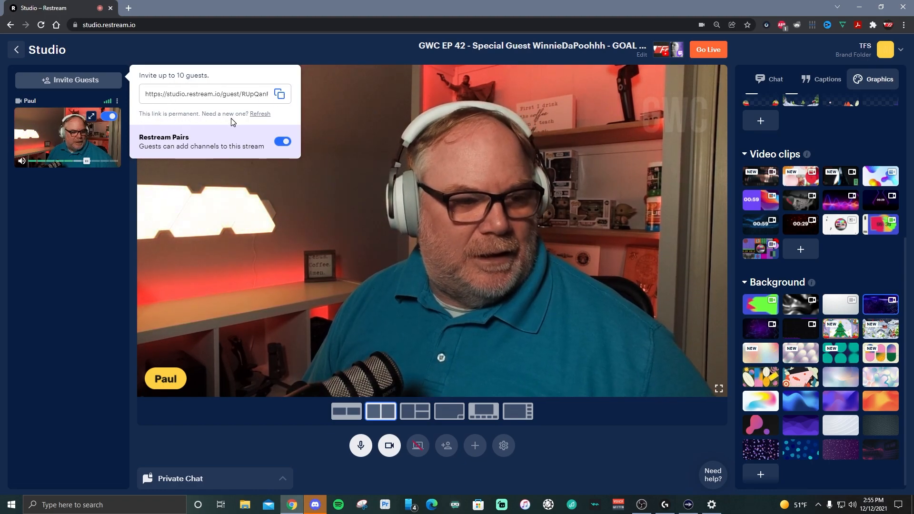
pyautogui.click(283, 42)
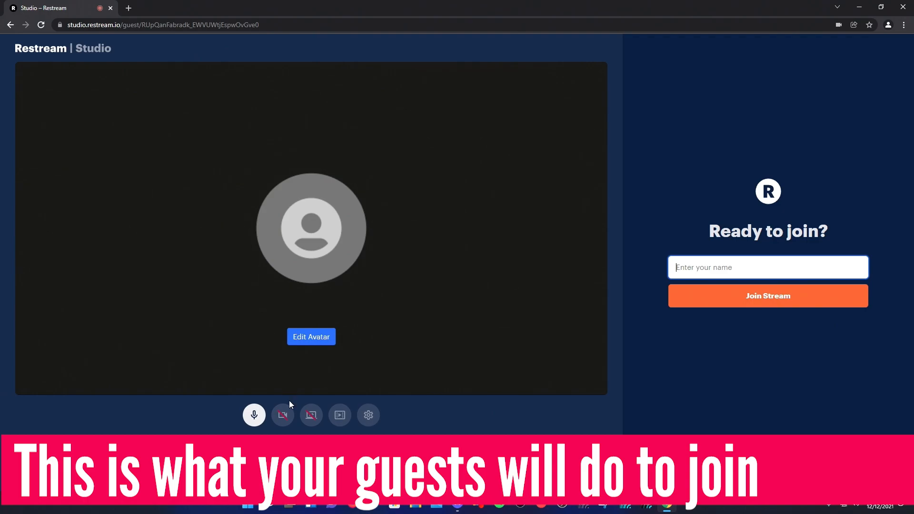
# On the guest join page, turn on the camera and enter the guest's name.
pyautogui.click(282, 419)
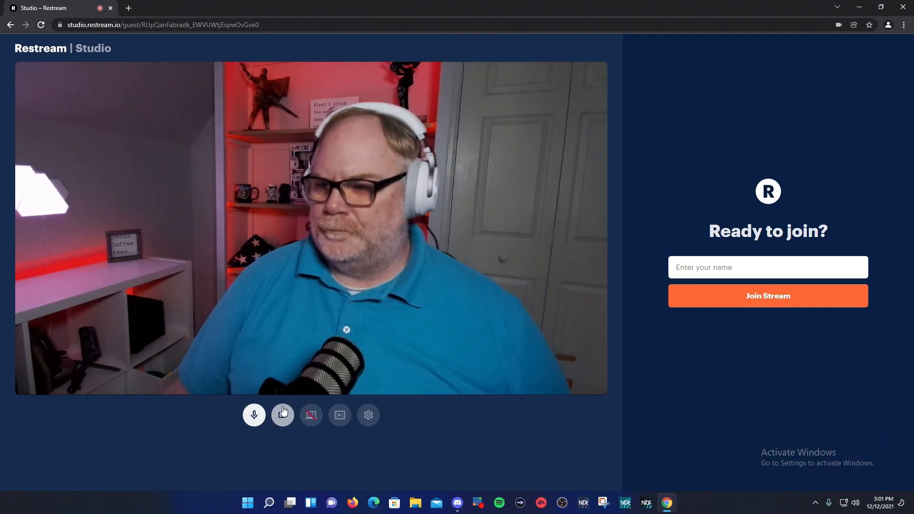
pyautogui.click(687, 278)
pyautogui.write('n')
pyautogui.press('BackSpace')
pyautogui.write('Pun')
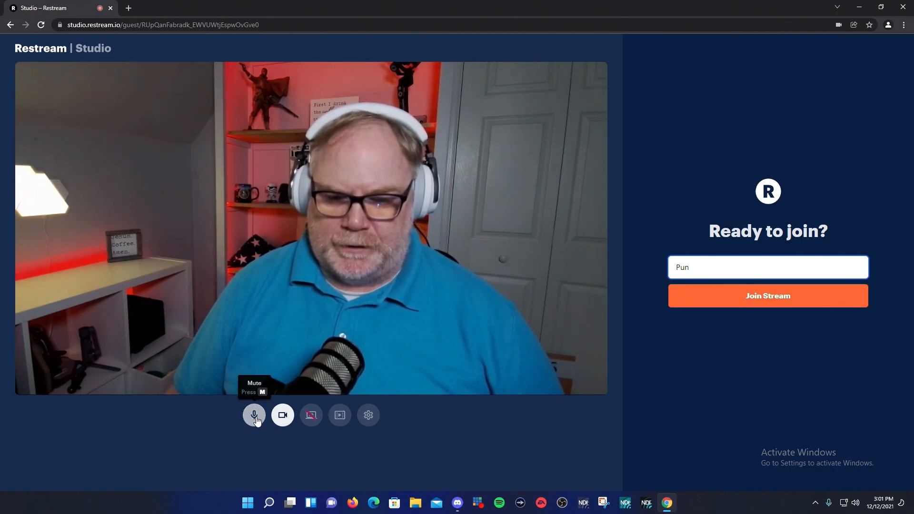
# Set the guest's audio input to the Communications - Microphone (Live Stream) device and close the settings.
pyautogui.click(370, 423)
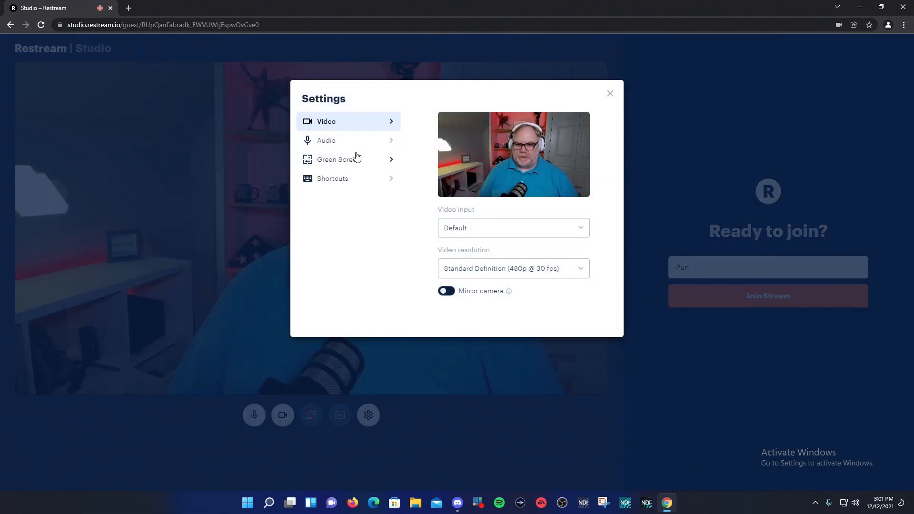
pyautogui.click(359, 149)
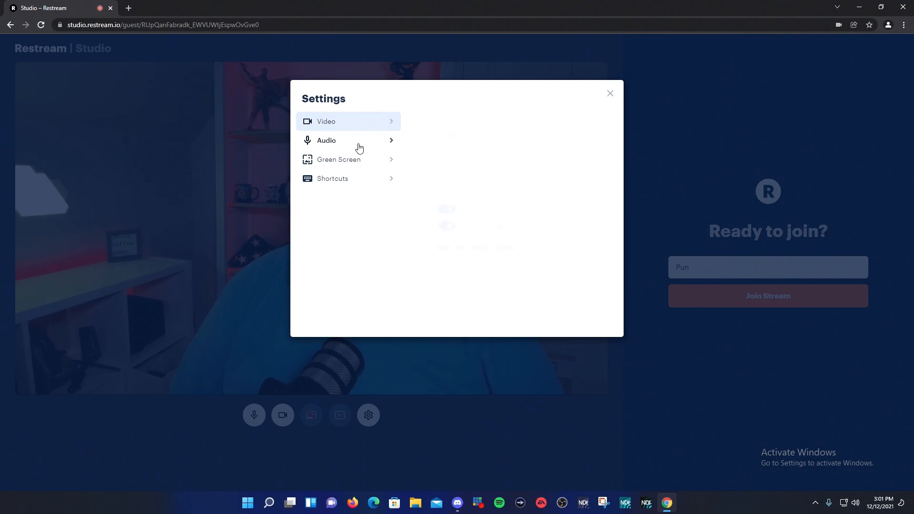
pyautogui.click(571, 143)
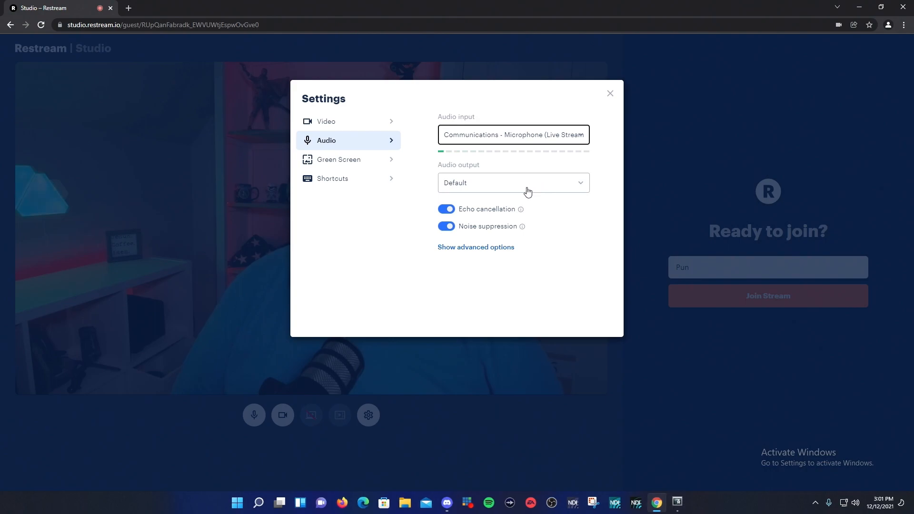
pyautogui.click(610, 93)
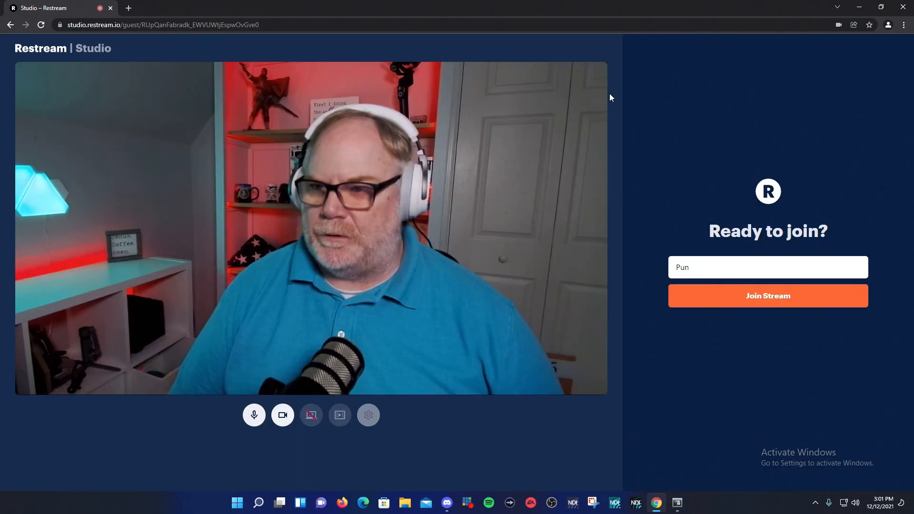
# Join the stream as the guest, and show the guest's camera on the stream from the host studio.
pyautogui.click(710, 299)
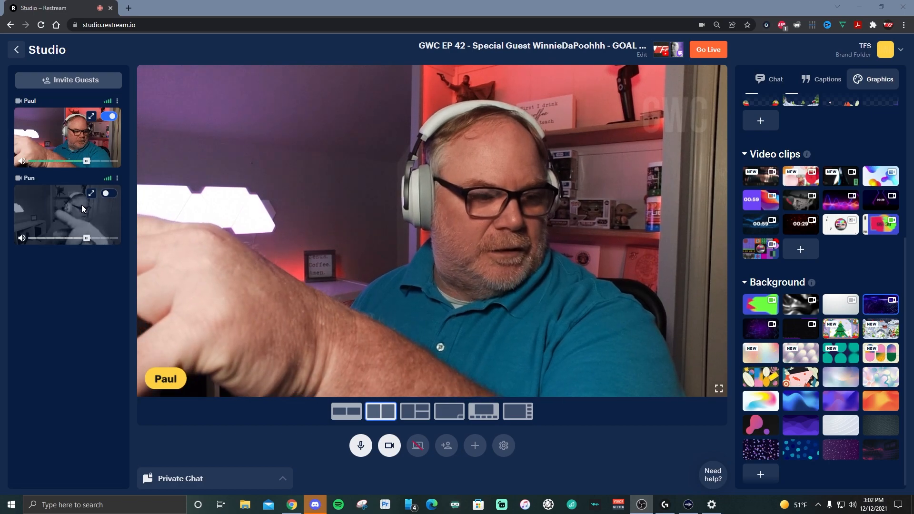
pyautogui.click(109, 195)
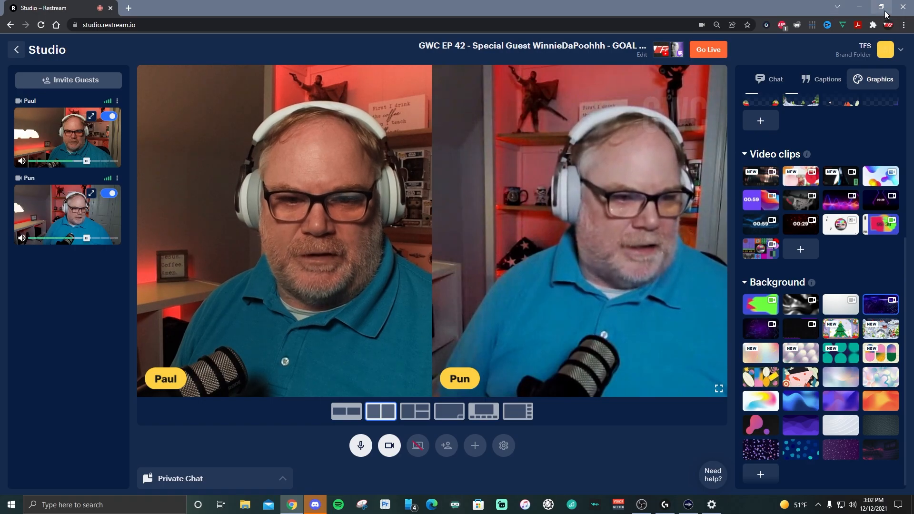
# Restore the browser window to a smaller size and maximize it again.
pyautogui.click(880, 7)
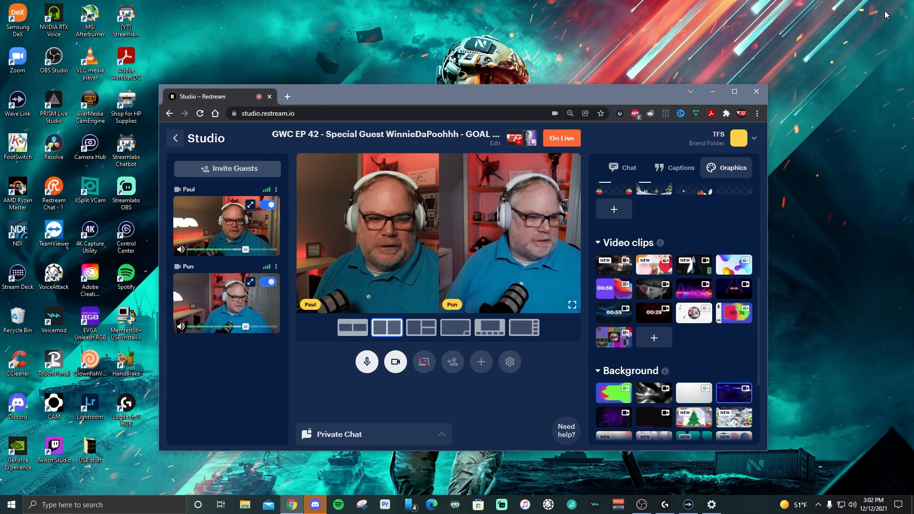
pyautogui.click(737, 90)
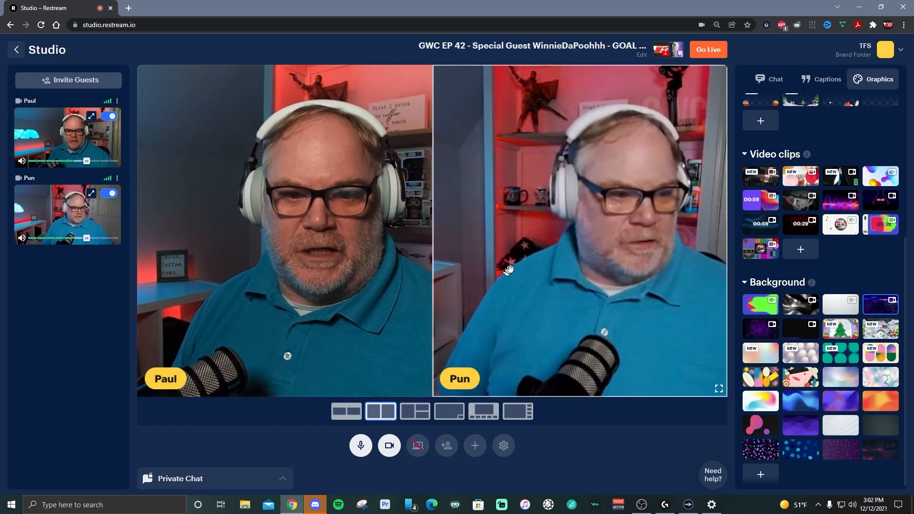
# Bring up the stream chat and switch the two cameras to the Contain layout.
pyautogui.click(776, 80)
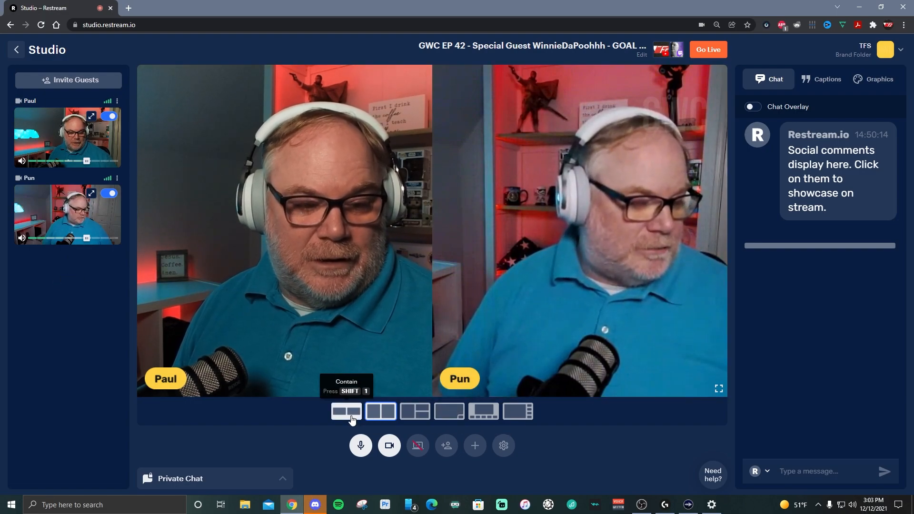
pyautogui.click(351, 418)
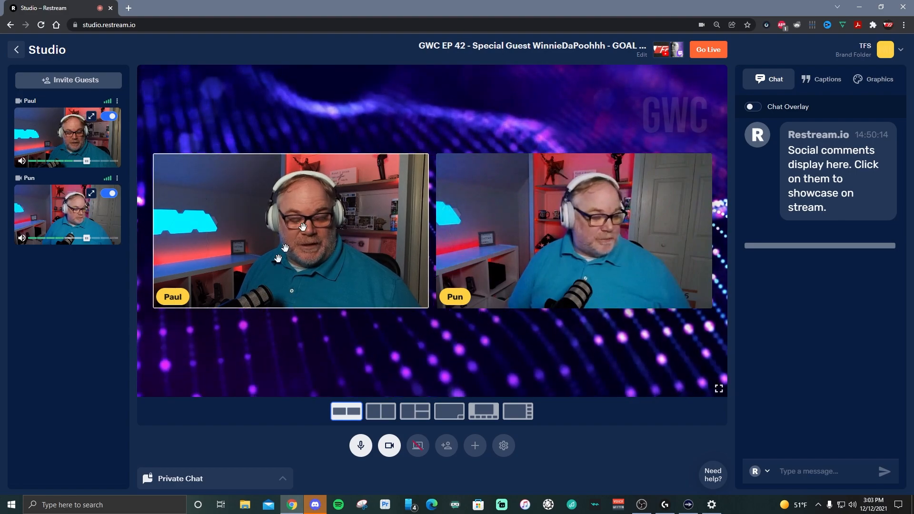
pyautogui.moveTo(821, 148)
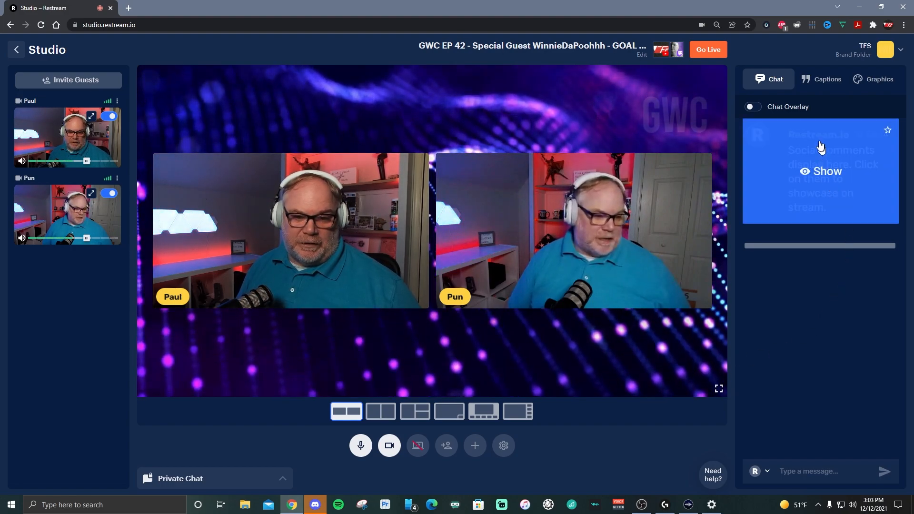
# Turn on the chat overlay and send the messages "Hello" and "What is your color?" to the stream chat.
pyautogui.click(751, 107)
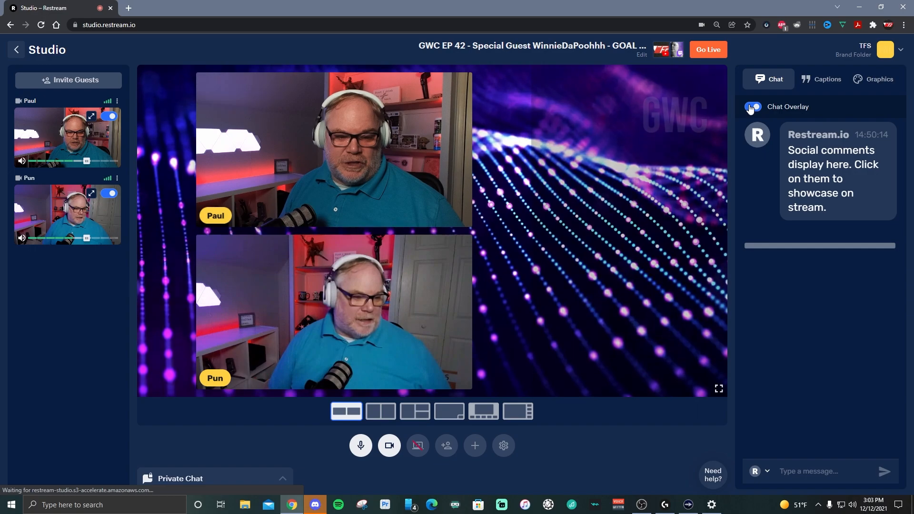
pyautogui.click(823, 468)
pyautogui.write('Hello')
pyautogui.press('Return')
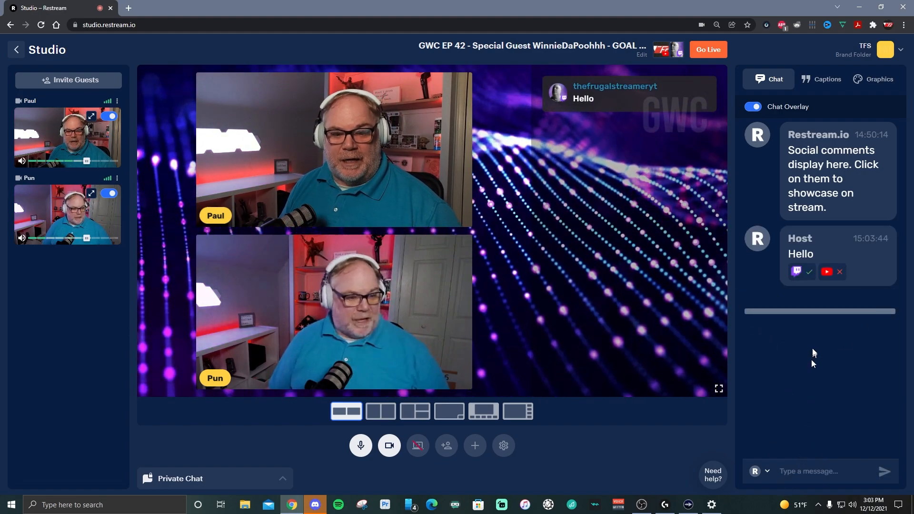
pyautogui.moveTo(829, 238)
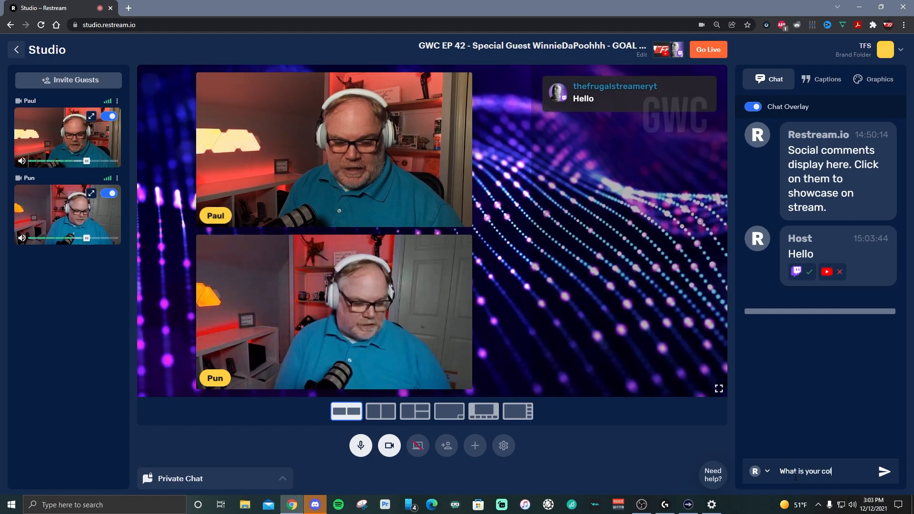
pyautogui.press('Return')
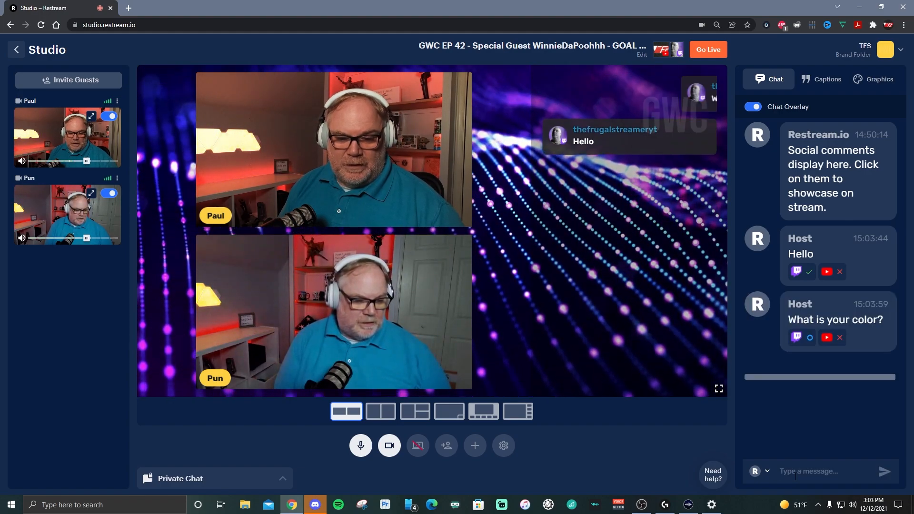
# Show the chat message "What is your color?" on the stream and hide it again.
pyautogui.moveTo(864, 295)
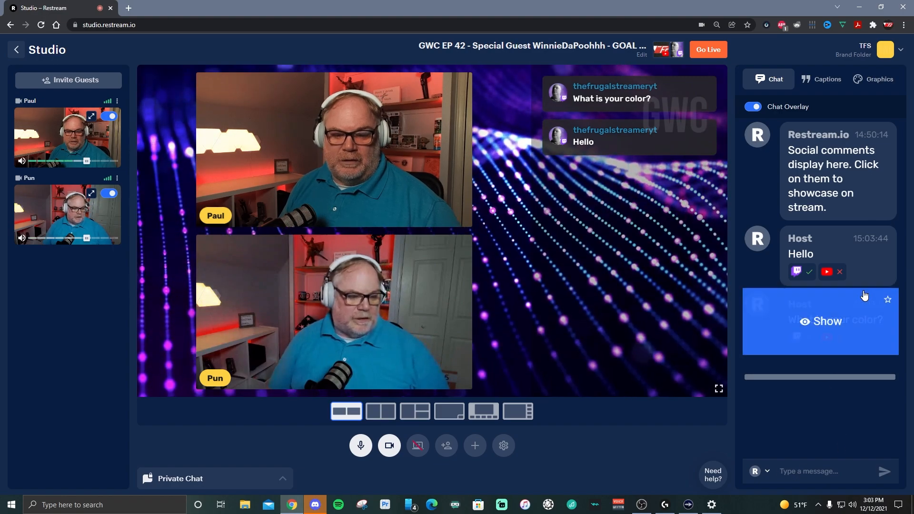
pyautogui.click(825, 322)
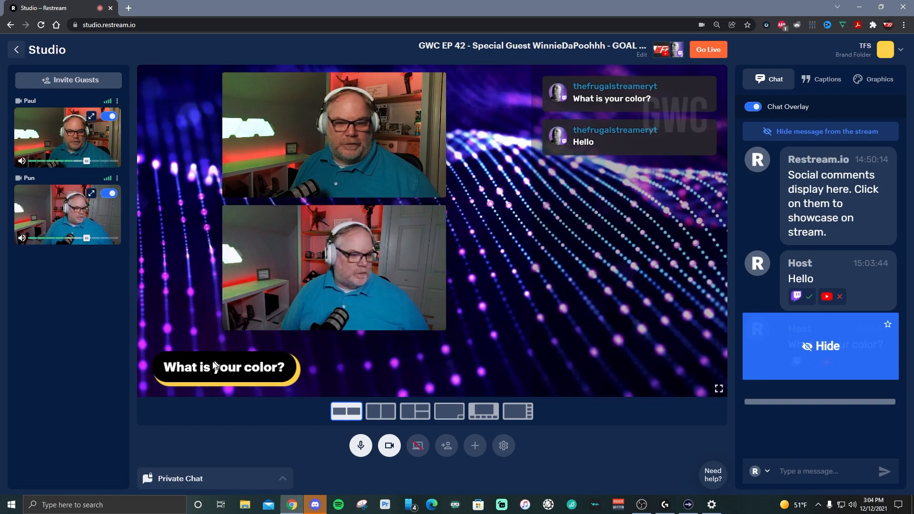
pyautogui.click(808, 347)
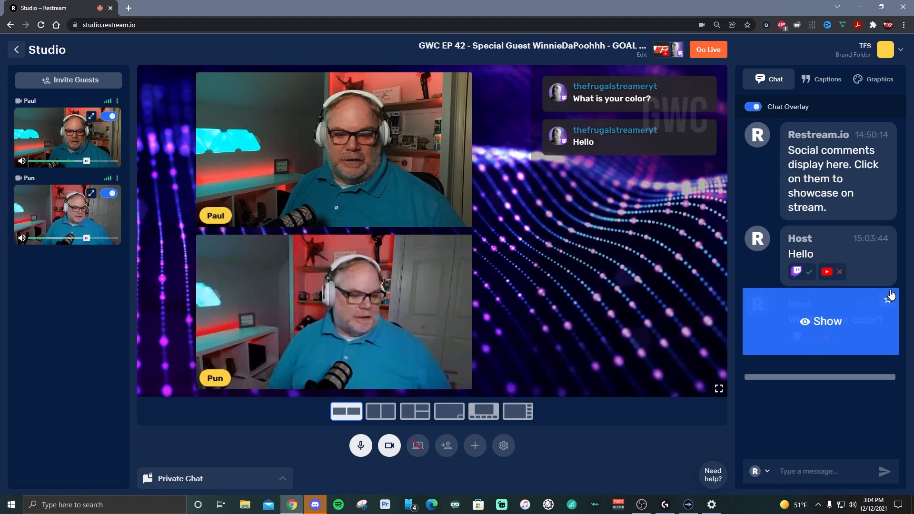
# Pin the chat message "What is your color?" and unpin it from the list of pinned messages.
pyautogui.click(889, 300)
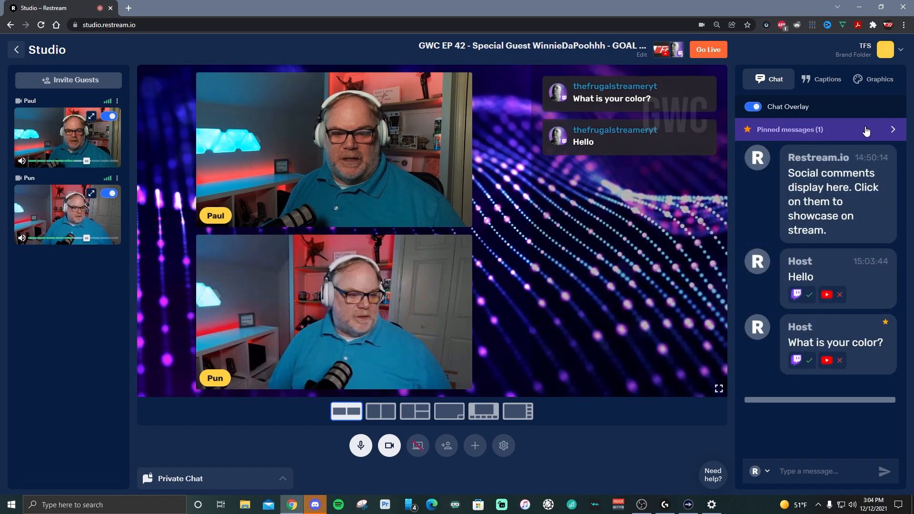
pyautogui.moveTo(857, 164)
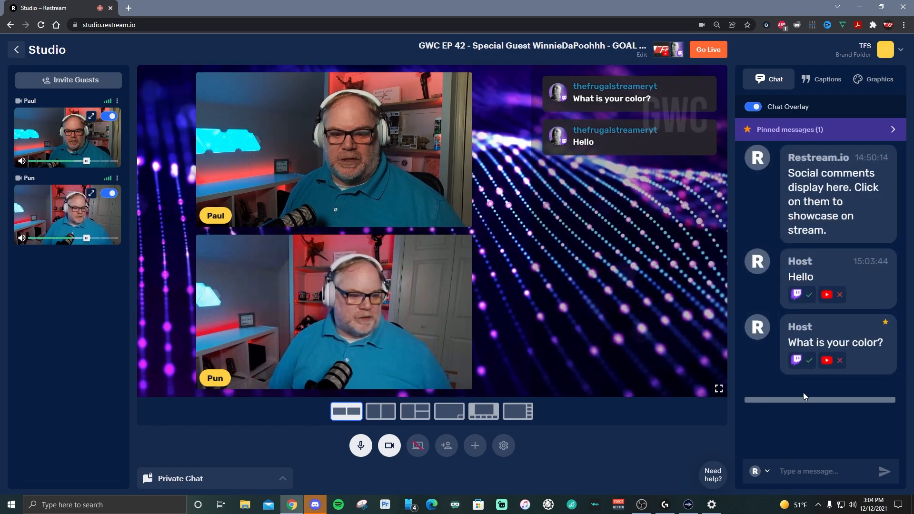
pyautogui.moveTo(879, 341)
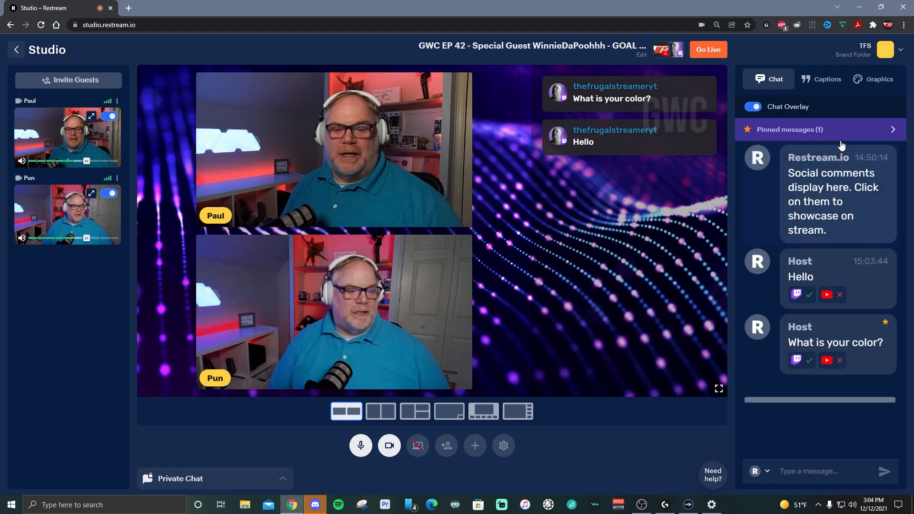
pyautogui.click(840, 139)
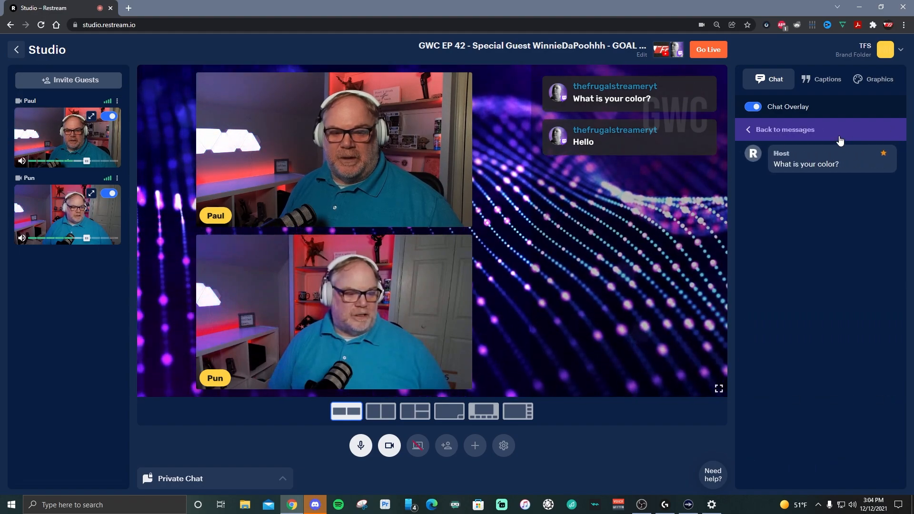
pyautogui.click(841, 138)
pyautogui.click(840, 139)
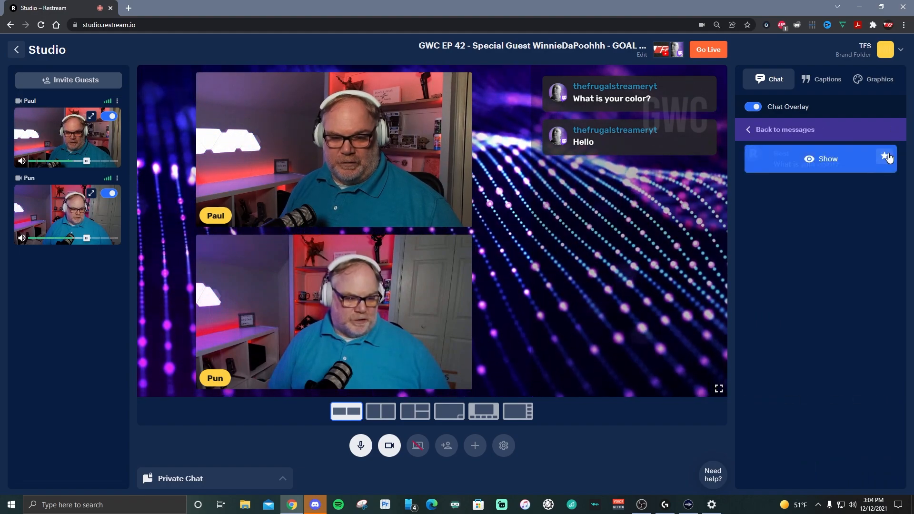
pyautogui.click(887, 156)
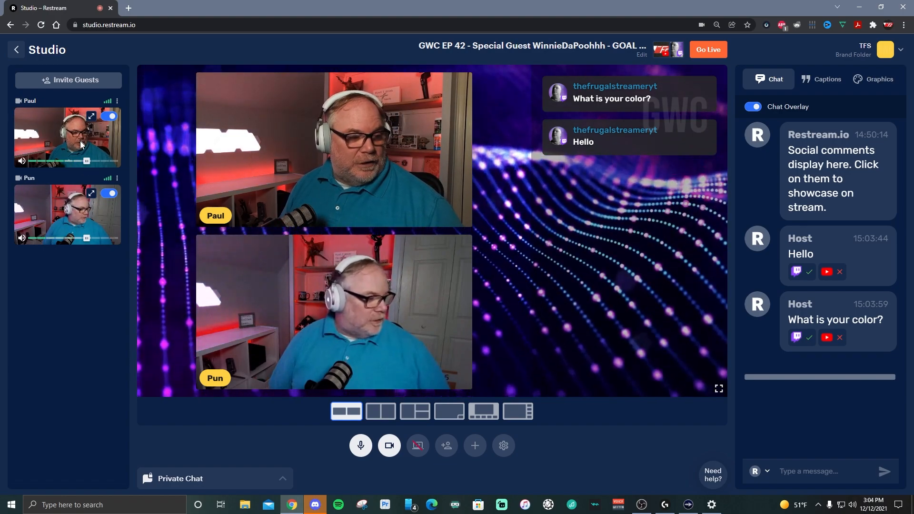
# Lower the guest's volume slightly, and maximize the guest's camera followed by the host's camera on the stream.
pyautogui.moveTo(87, 238); pyautogui.dragTo(73, 240)
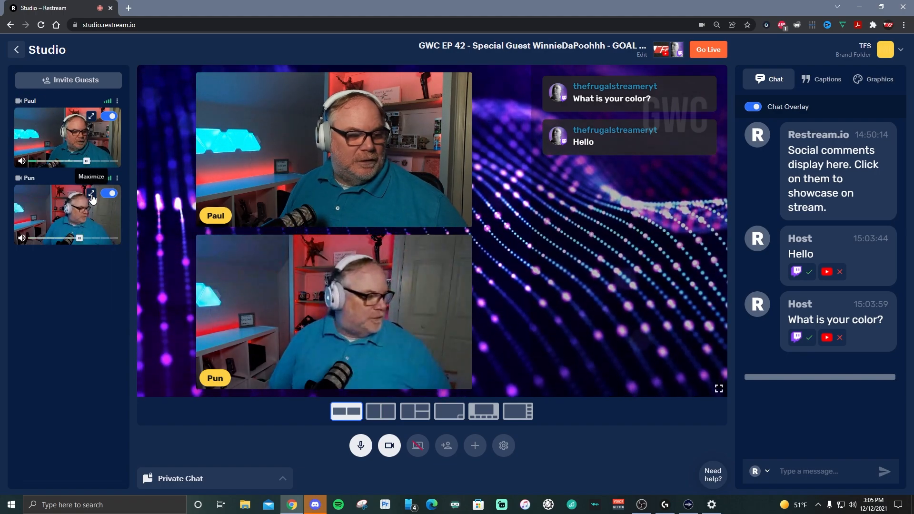
pyautogui.click(91, 194)
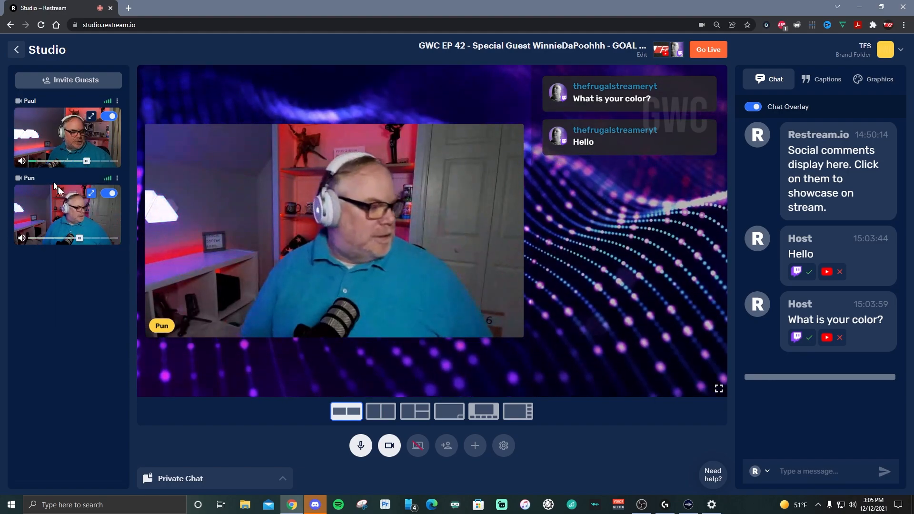
pyautogui.click(91, 115)
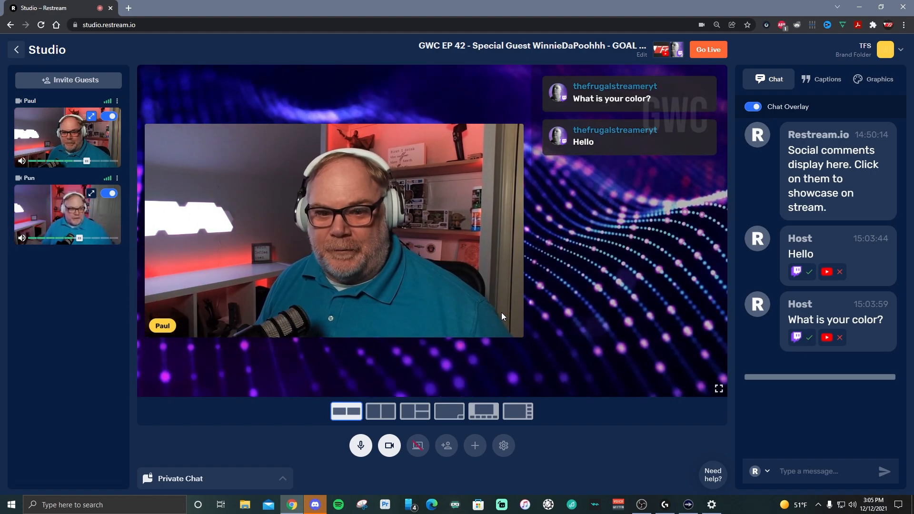
# Look over the stream graphics and the prepared captions, and return to the chat messages.
pyautogui.click(872, 82)
pyautogui.click(810, 80)
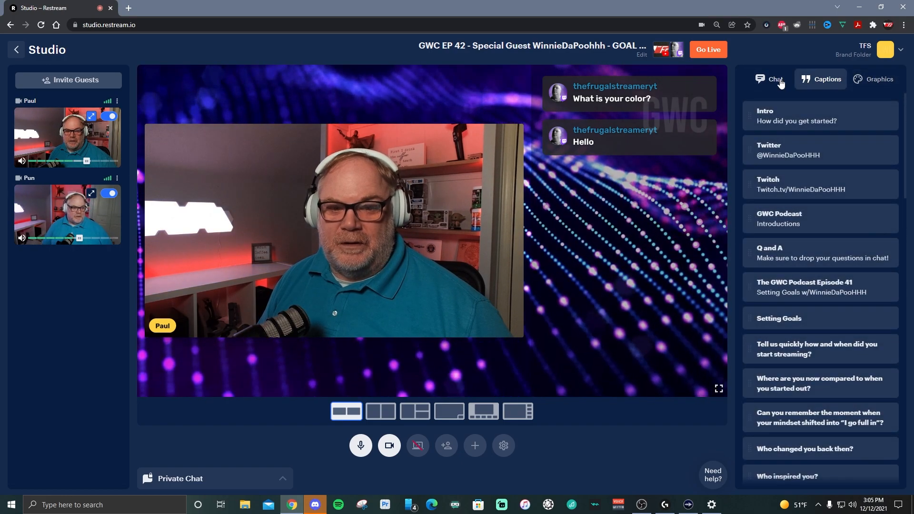
pyautogui.click(782, 84)
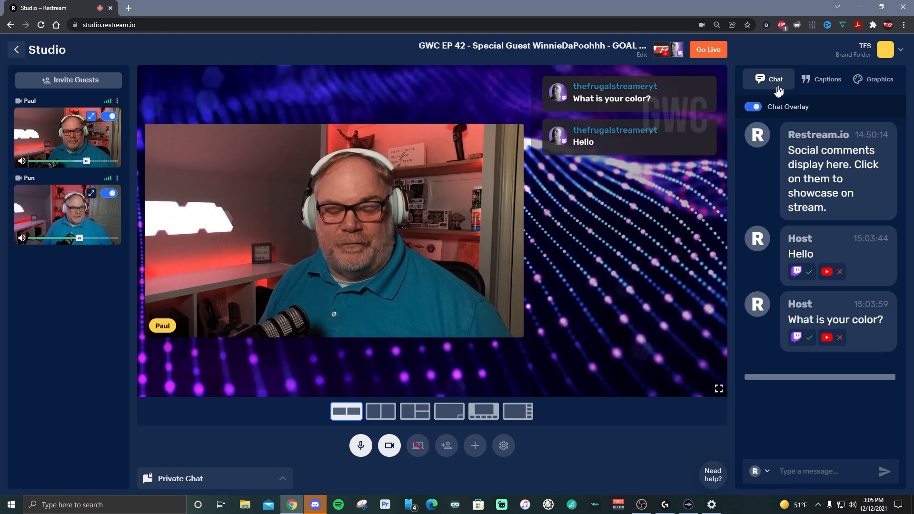